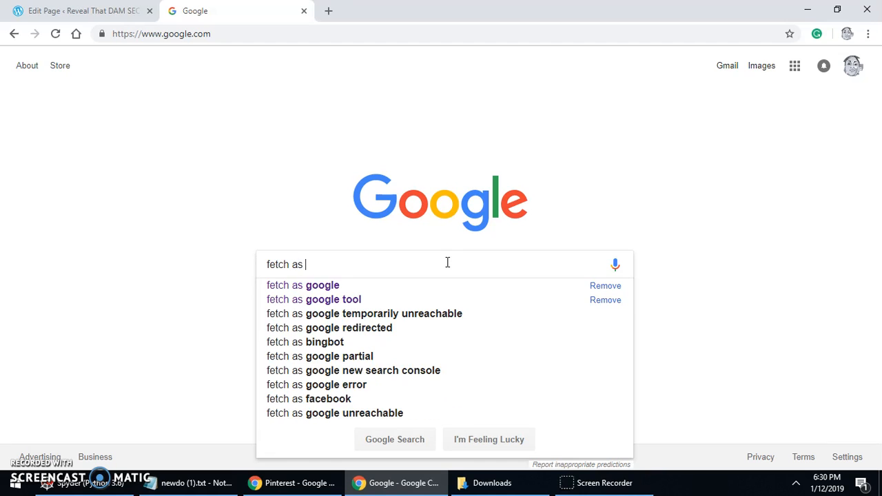
{"action": "key", "text": "Return"}
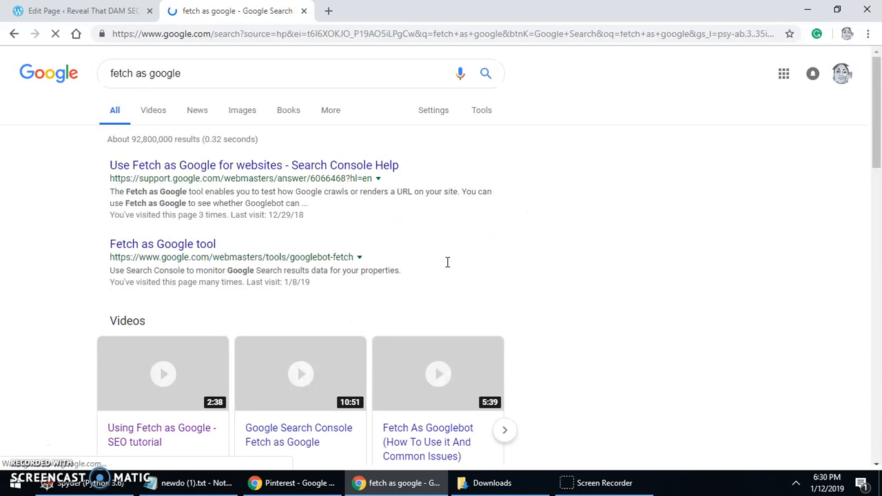
{"action": "left_click", "coordinate": [179, 251]}
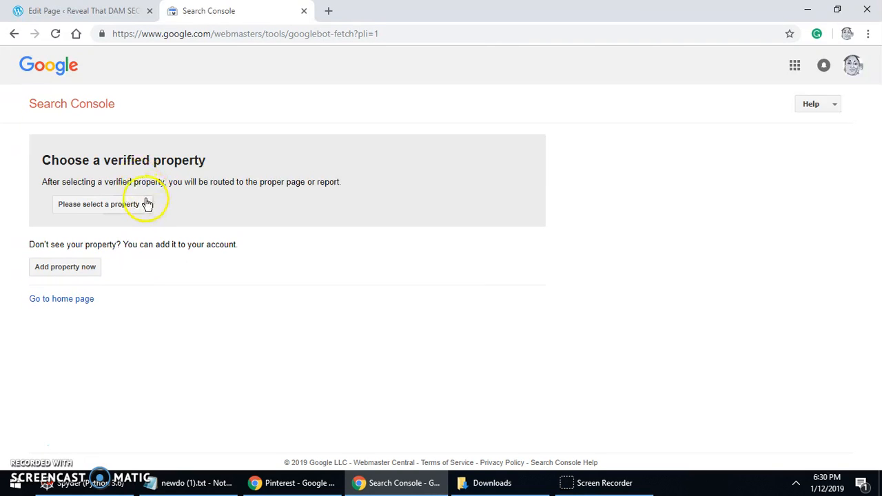
{"action": "left_click", "coordinate": [148, 205]}
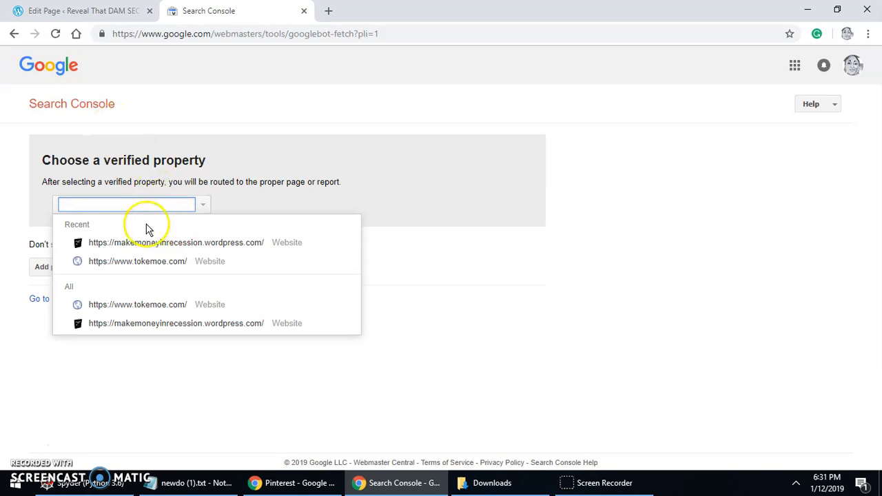
{"action": "left_click", "coordinate": [138, 242]}
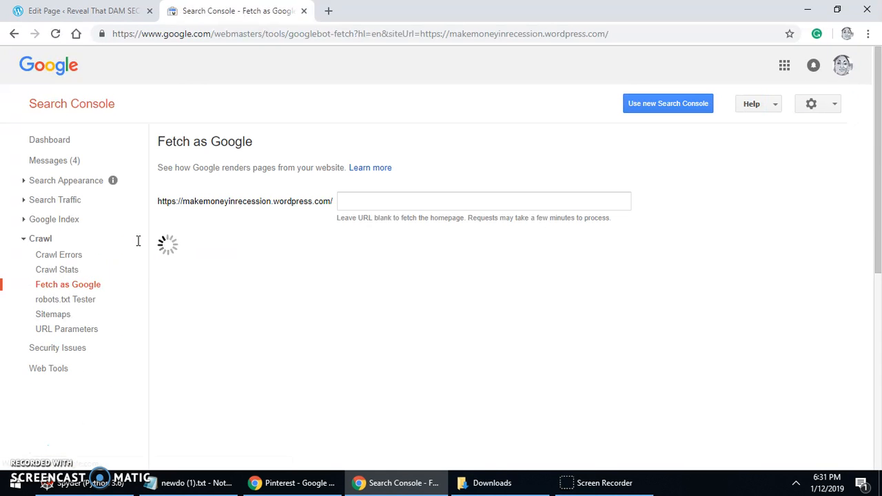
{"action": "scroll", "coordinate": [267, 150], "scroll_direction": "down", "scroll_amount": 5}
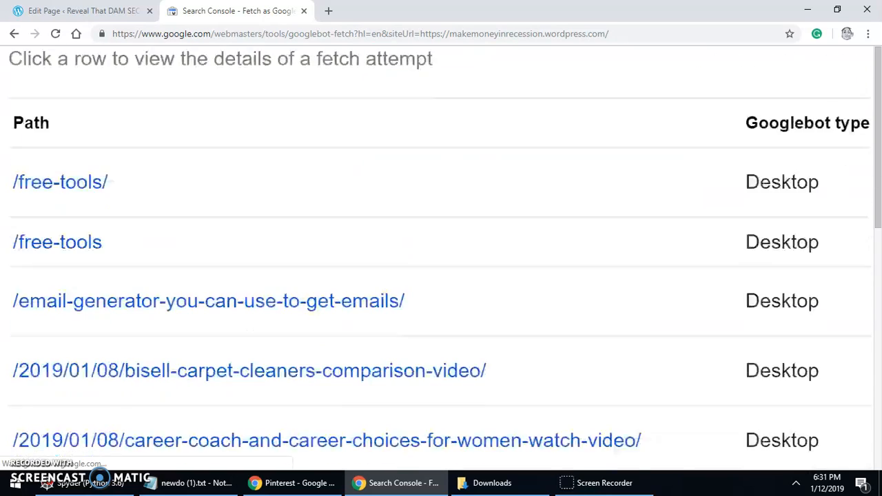
{"action": "scroll", "coordinate": [415, 138], "scroll_direction": "up", "scroll_amount": 7}
{"action": "scroll", "coordinate": [435, 259], "scroll_direction": "down", "scroll_amount": 1}
{"action": "scroll", "coordinate": [278, 245], "scroll_direction": "down", "scroll_amount": 2}
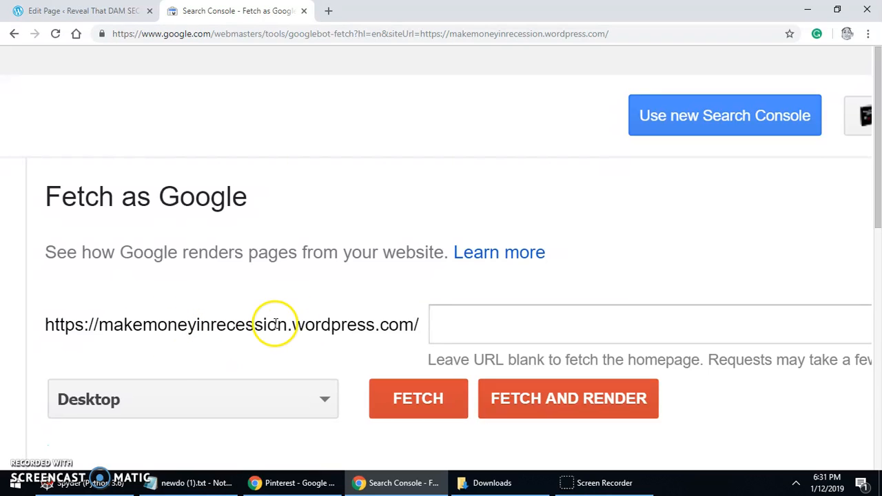
Open makemoneyinrecession.wordpress.com in a new tab and copy the link address of the Bisell Carpet Cleaners Comparison Video post
{"action": "left_click", "coordinate": [329, 12]}
{"action": "type", "text": "make"}
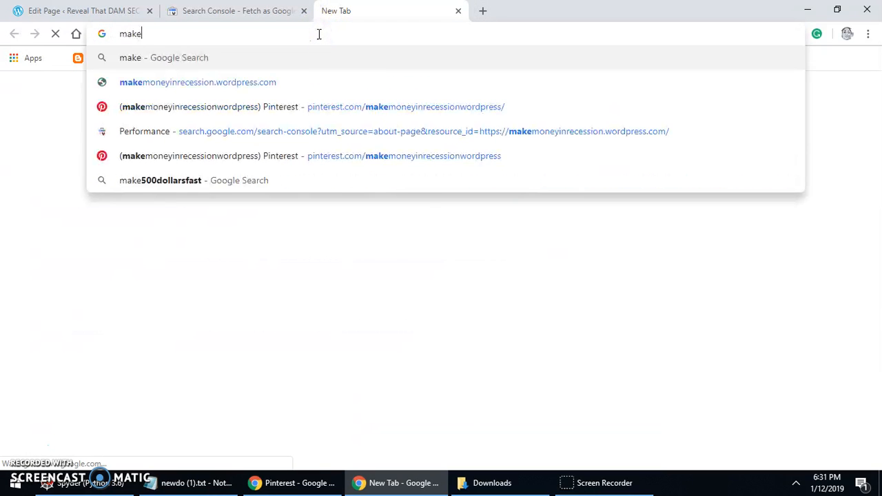
{"action": "left_click_drag", "start_coordinate": [327, 104], "coordinate": [306, 79]}
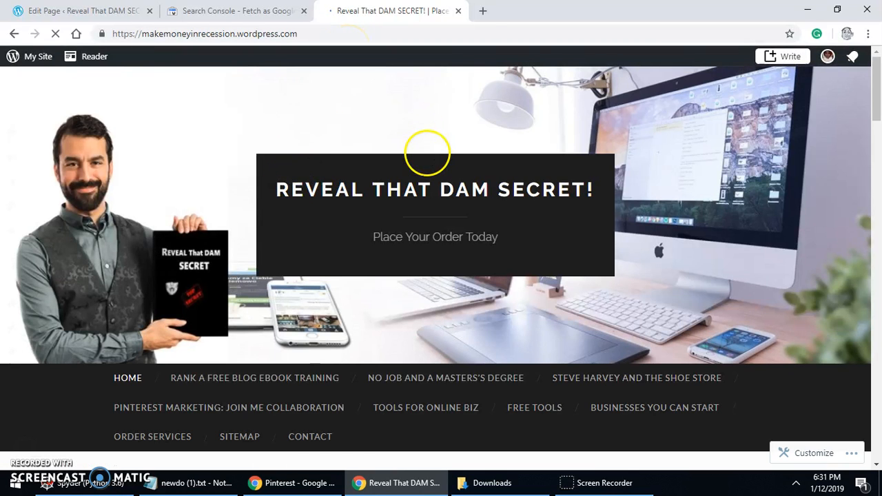
{"action": "scroll", "coordinate": [427, 153], "scroll_direction": "down", "scroll_amount": 7}
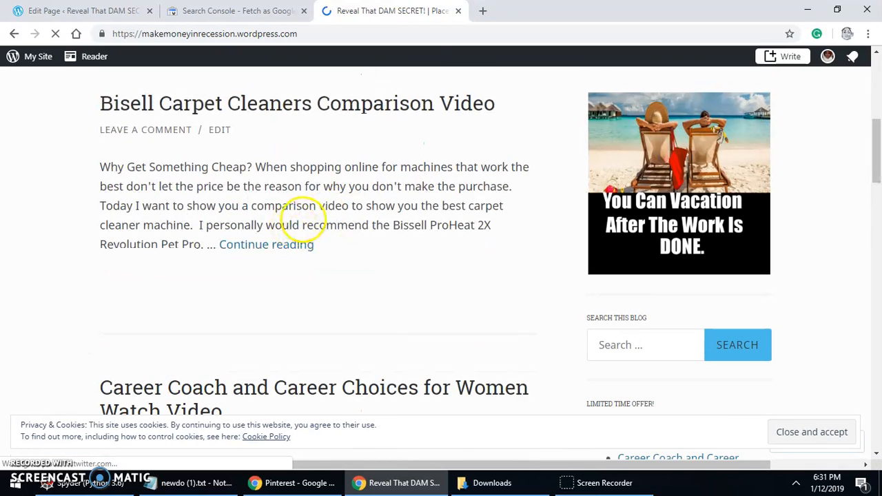
{"action": "right_click", "coordinate": [281, 246]}
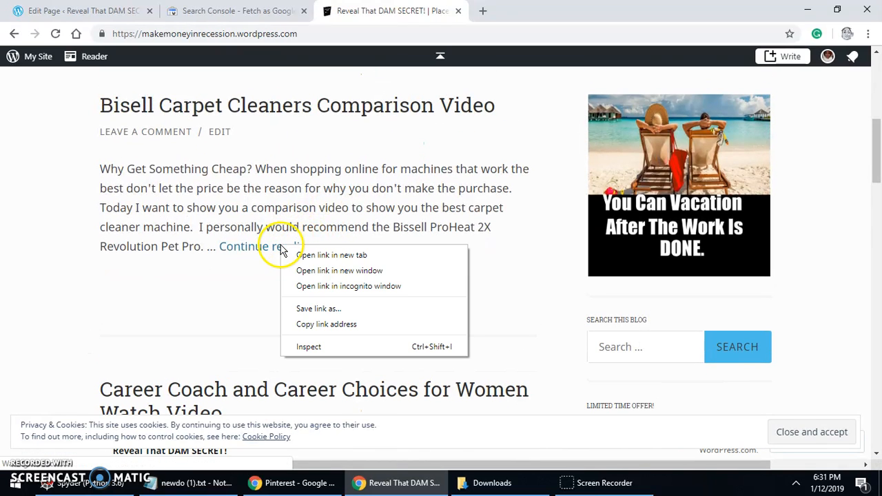
{"action": "left_click", "coordinate": [320, 324]}
Back in Search Console, strip the domain from the pasted post address and copy only the path 2019/01/08/bisell-carpet-cleaners-comparison-video/
{"action": "left_click", "coordinate": [261, 11]}
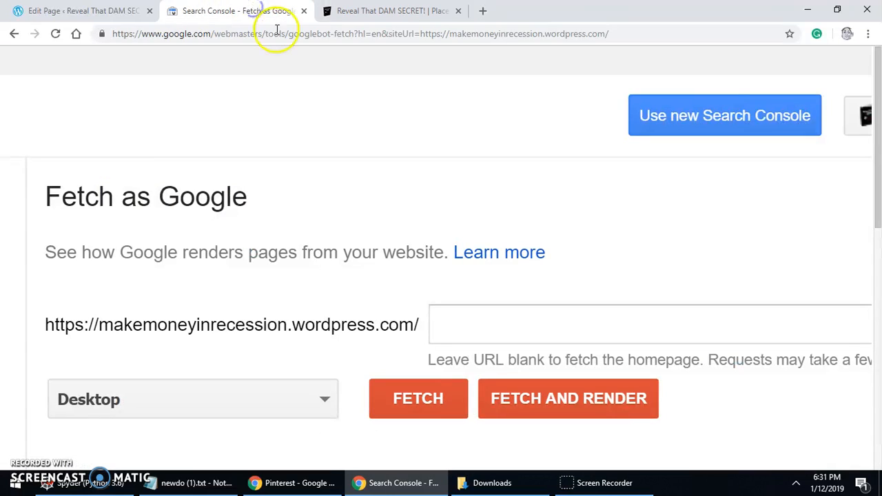
{"action": "left_click", "coordinate": [276, 39]}
{"action": "key", "text": "ctrl+v"}
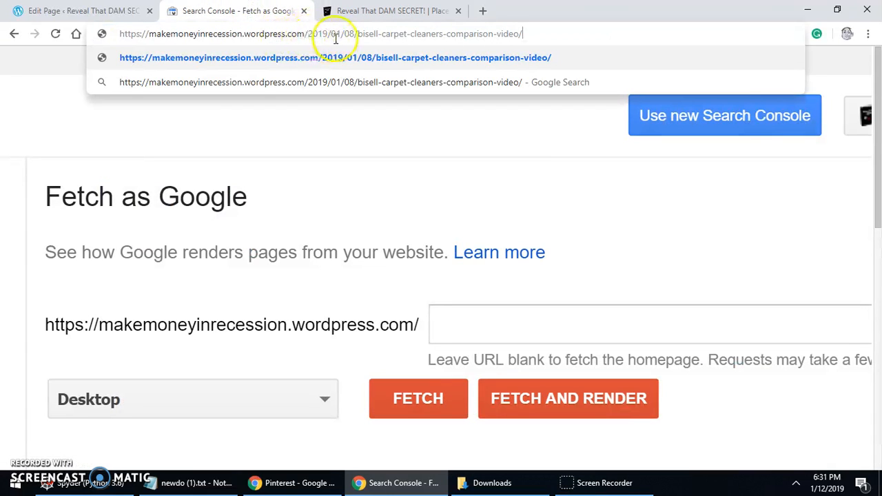
{"action": "left_click_drag", "start_coordinate": [305, 33], "coordinate": [118, 42]}
{"action": "key", "text": "BackSpace"}
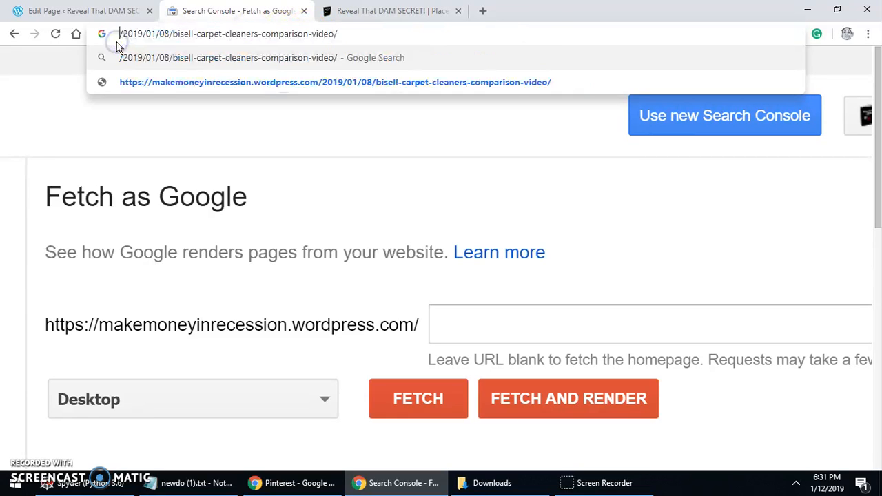
{"action": "left_click_drag", "start_coordinate": [343, 33], "coordinate": [141, 39]}
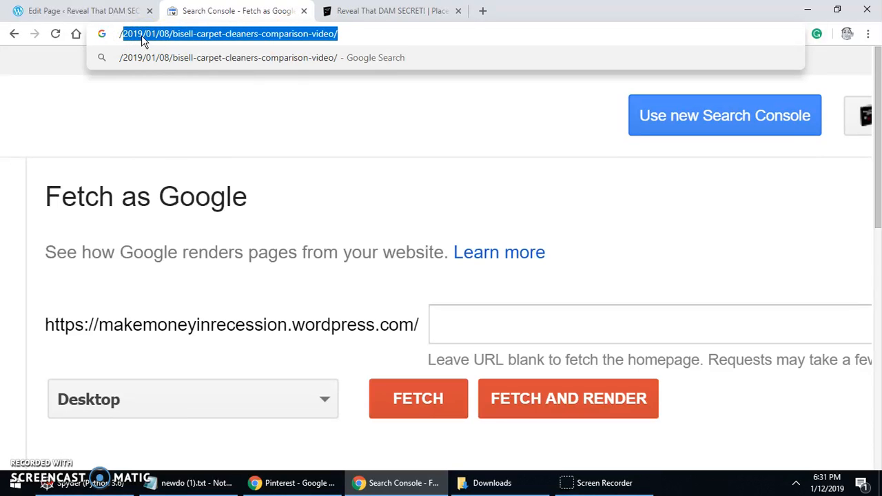
{"action": "right_click", "coordinate": [141, 36]}
{"action": "left_click", "coordinate": [164, 107]}
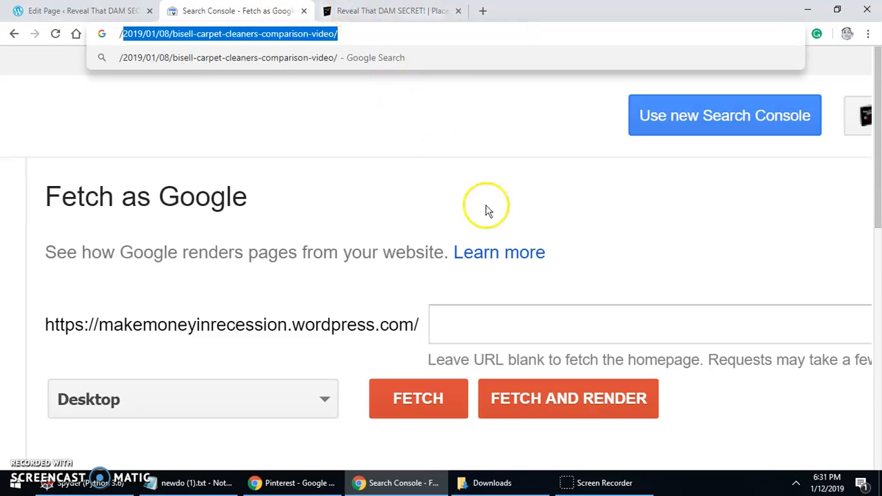
Enter 2019/01/08/bisell-carpet-cleaners-comparison-video/ as the URL path and fetch it as Desktop without rendering
{"action": "left_click", "coordinate": [463, 325]}
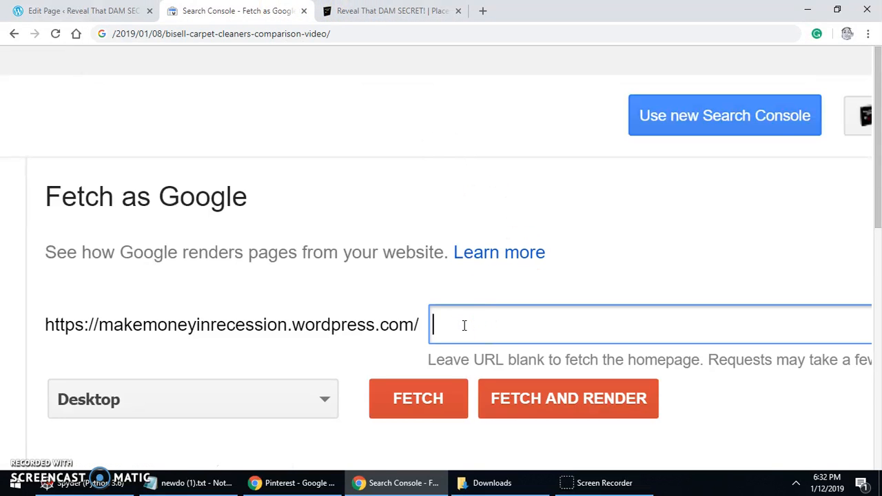
{"action": "scroll", "coordinate": [464, 325], "scroll_direction": "down", "scroll_amount": 1}
{"action": "scroll", "coordinate": [457, 169], "scroll_direction": "down", "scroll_amount": 1}
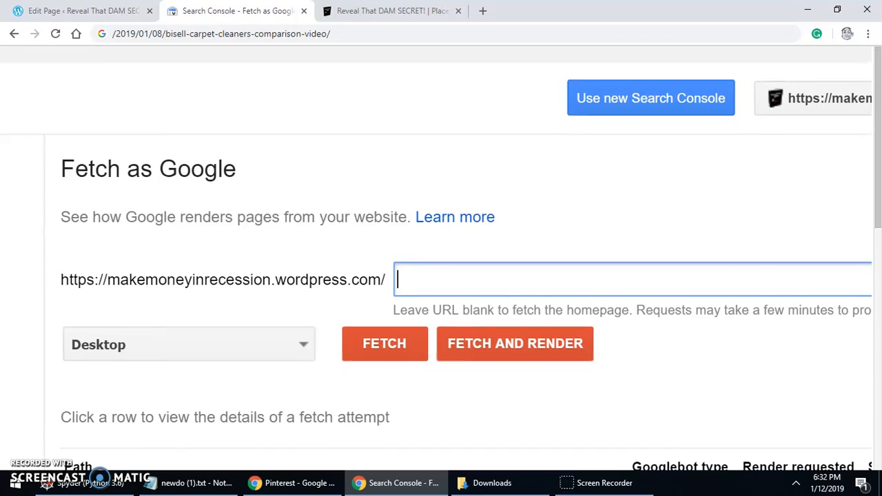
{"action": "key", "text": "ctrl+v"}
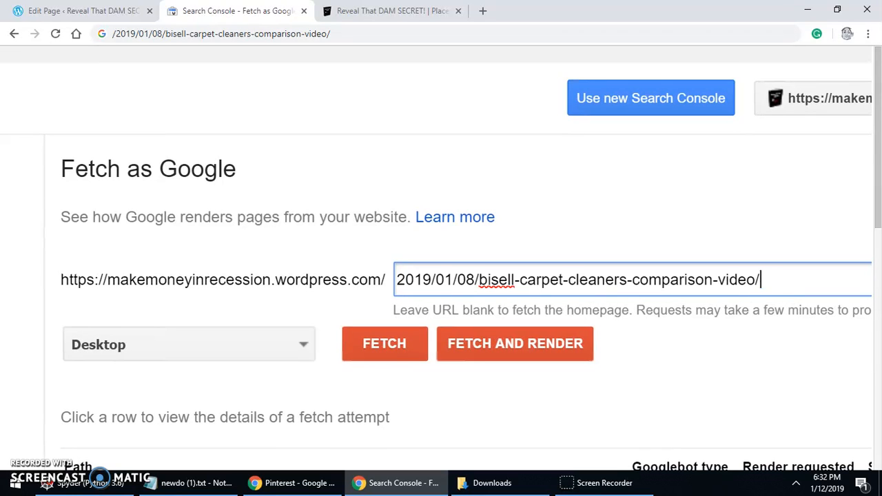
{"action": "scroll", "coordinate": [792, 291], "scroll_direction": "up", "scroll_amount": 2}
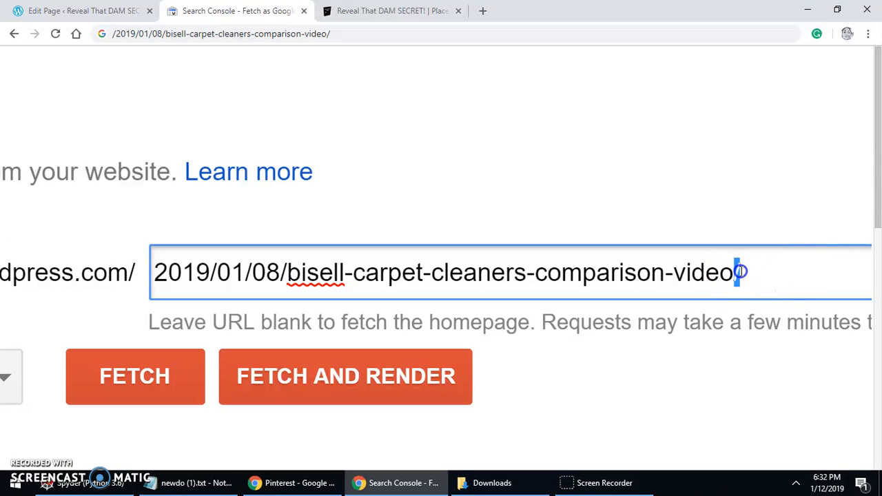
{"action": "scroll", "coordinate": [751, 275], "scroll_direction": "down", "scroll_amount": 2}
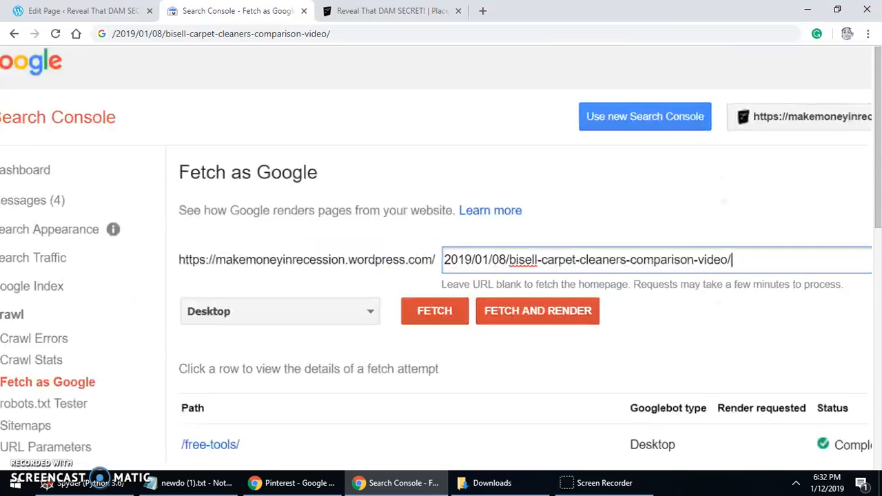
{"action": "left_click", "coordinate": [403, 281]}
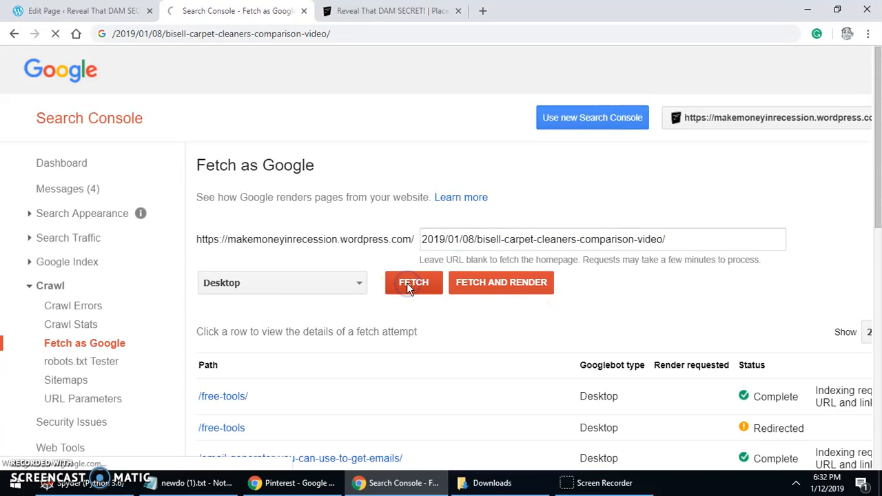
{"action": "left_click", "coordinate": [710, 273]}
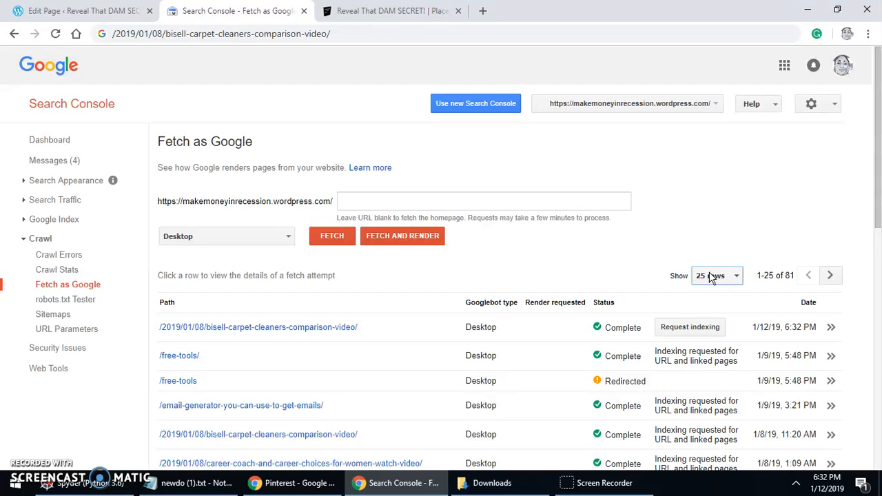
Request indexing for the newly fetched Bisell post, passing the robot check and choosing to crawl this URL and its direct links
{"action": "left_click", "coordinate": [689, 329]}
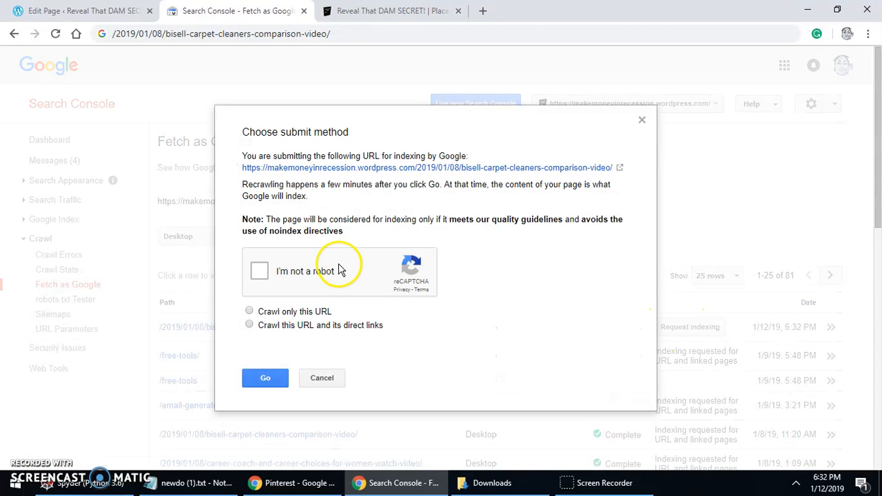
{"action": "left_click", "coordinate": [262, 272]}
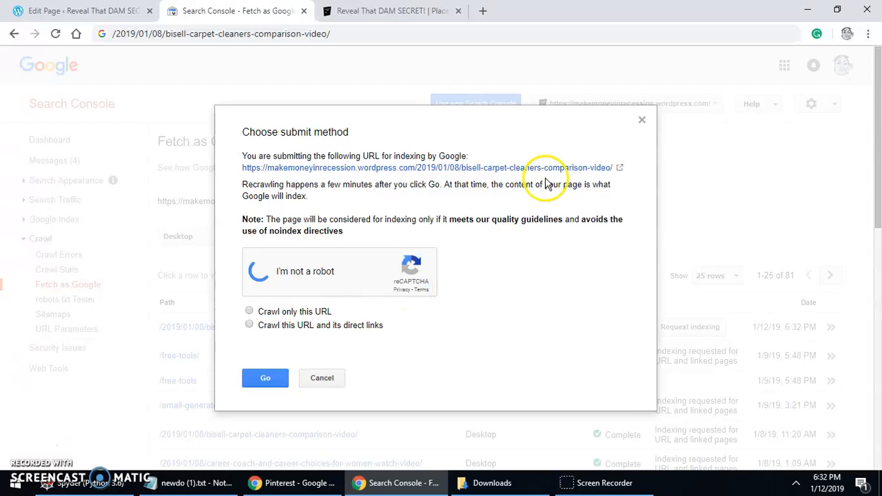
{"action": "left_click", "coordinate": [251, 325]}
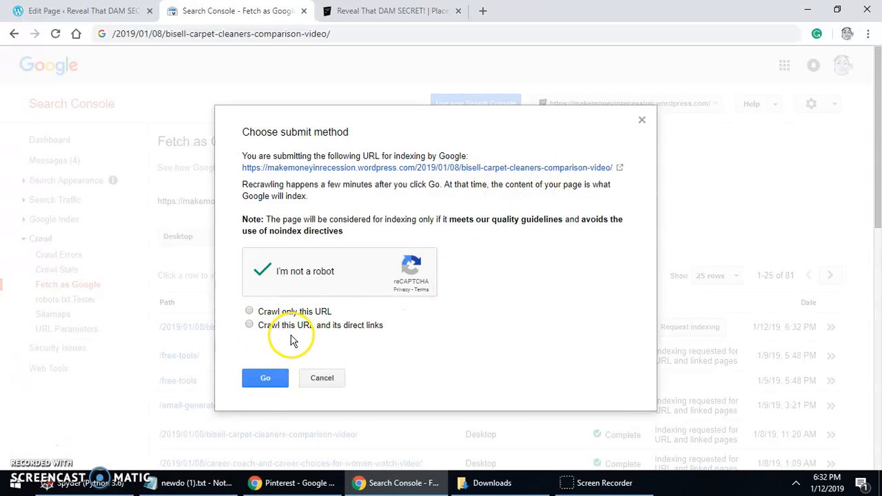
{"action": "left_click", "coordinate": [249, 325]}
{"action": "left_click", "coordinate": [265, 379]}
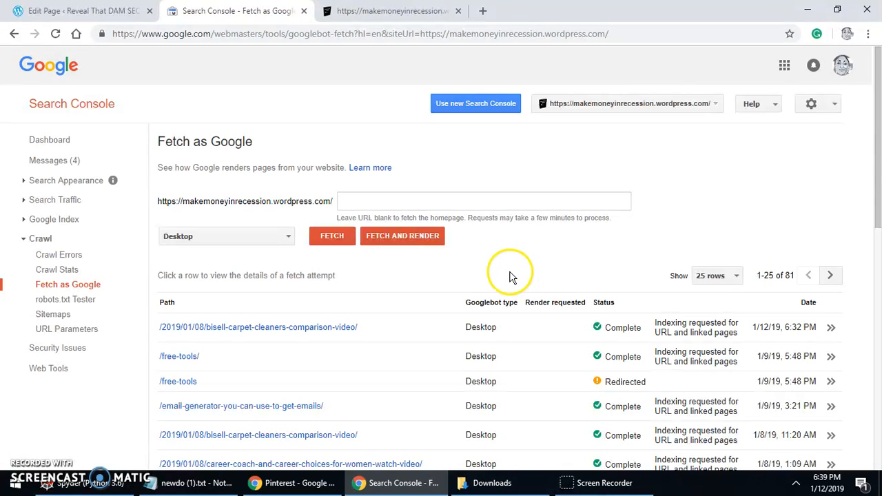
Go to the Sitemaps page in the Crawl section for the property
{"action": "left_click", "coordinate": [422, 204]}
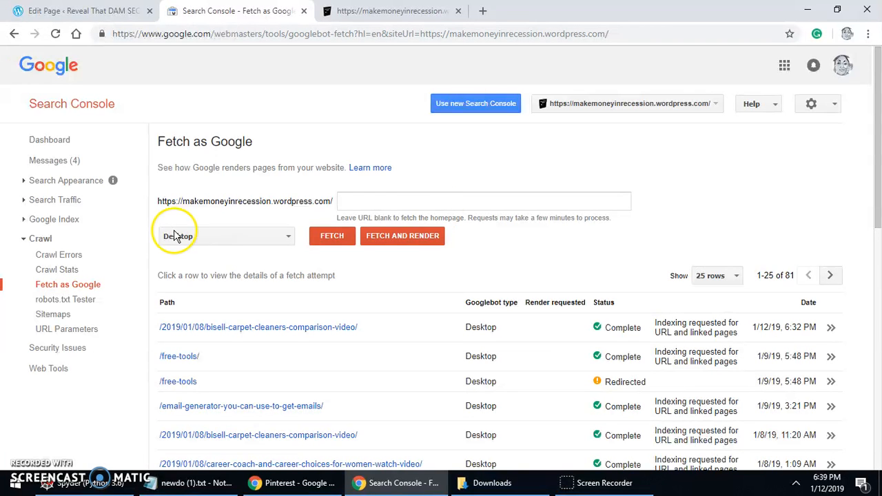
{"action": "scroll", "coordinate": [107, 308], "scroll_direction": "up", "scroll_amount": 2}
{"action": "scroll", "coordinate": [107, 308], "scroll_direction": "up", "scroll_amount": 2}
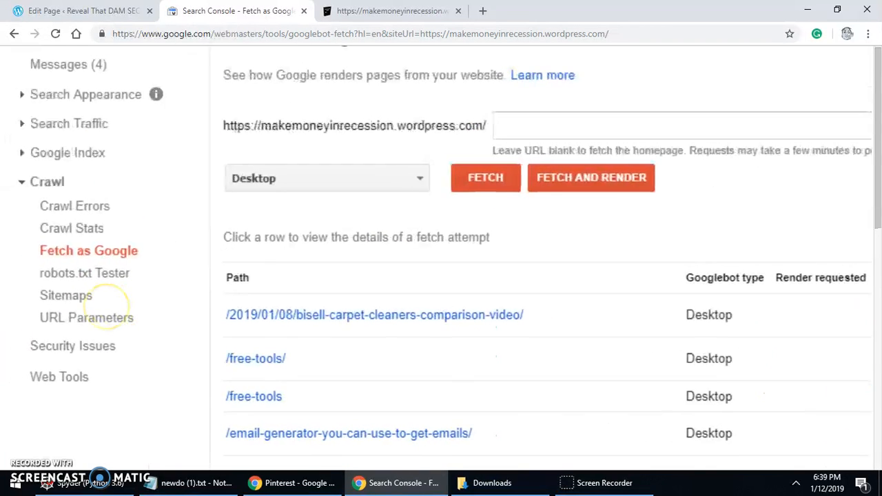
{"action": "left_click", "coordinate": [29, 181]}
{"action": "left_click", "coordinate": [30, 182]}
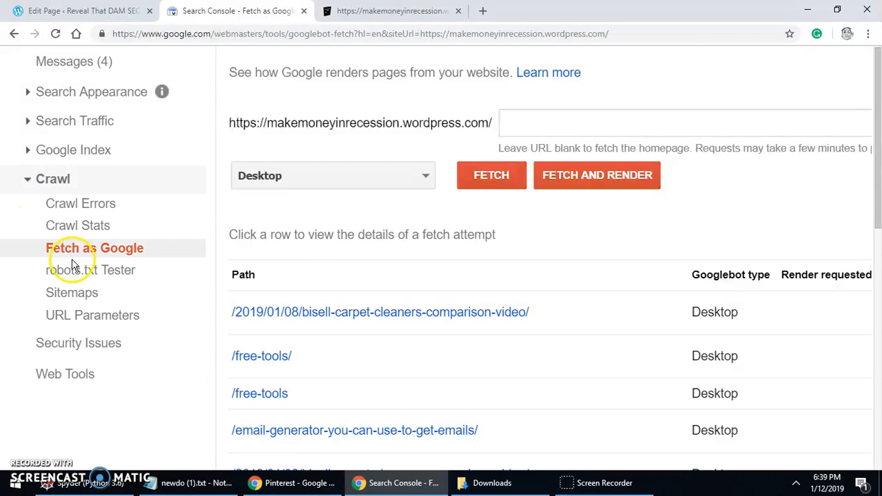
{"action": "left_click", "coordinate": [69, 292]}
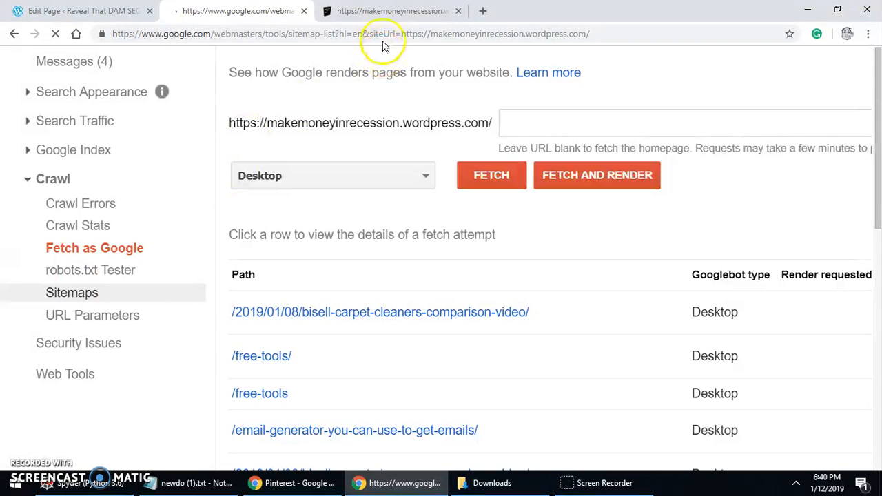
Check the sitemap file name in the site's open sitemap tab and submit sitemap.xml as a sitemap for the property
{"action": "left_click", "coordinate": [378, 12]}
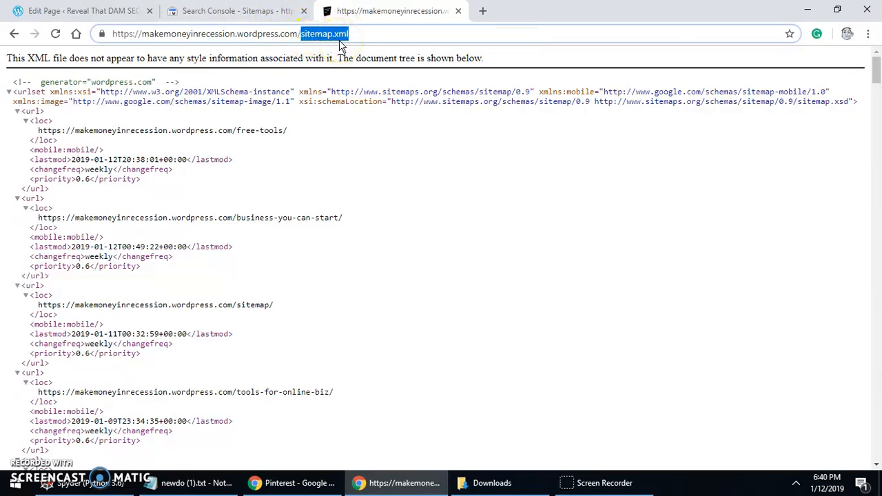
{"action": "left_click", "coordinate": [245, 11]}
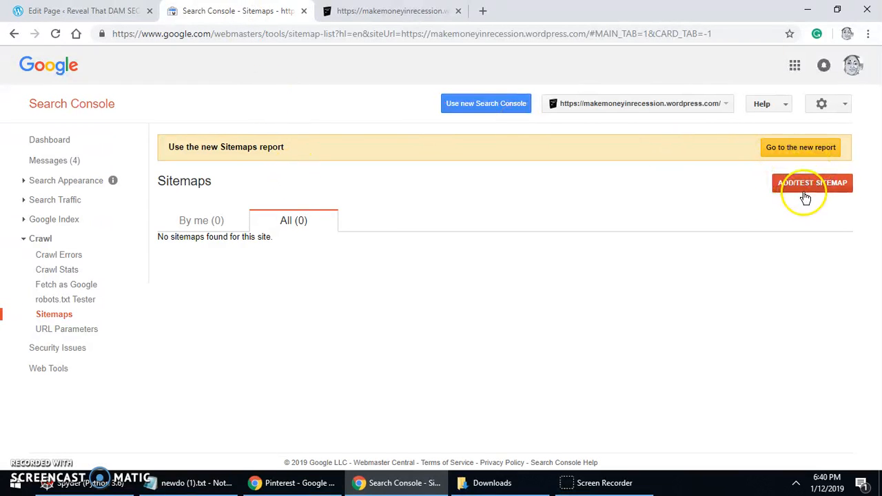
{"action": "scroll", "coordinate": [805, 199], "scroll_direction": "up", "scroll_amount": 5, "text": "ctrl"}
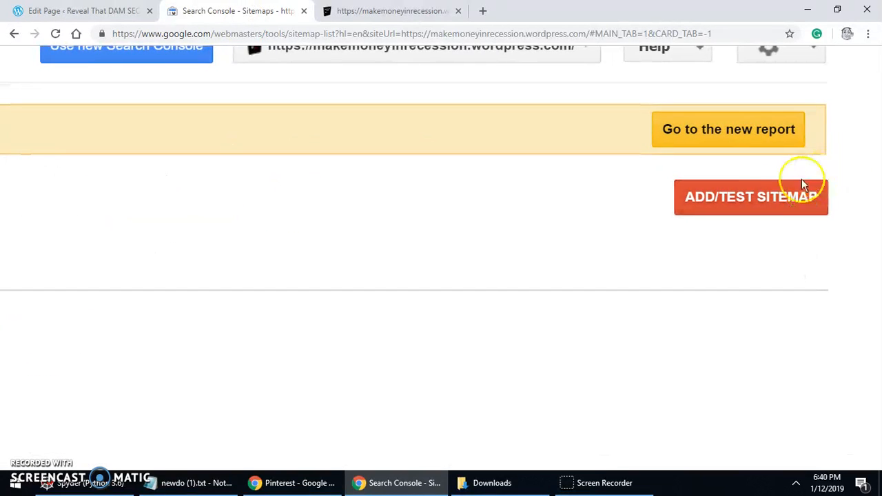
{"action": "left_click", "coordinate": [751, 202]}
{"action": "left_click", "coordinate": [646, 282]}
{"action": "type", "text": "sitemap.xml"}
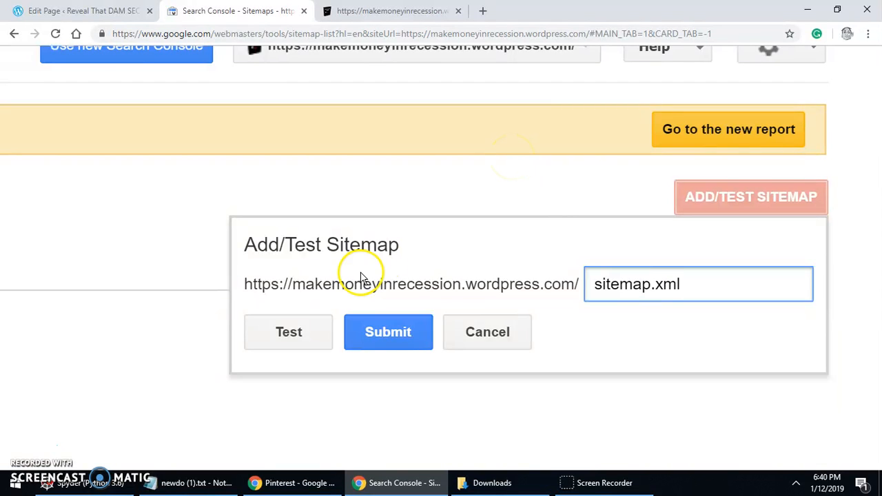
{"action": "left_click", "coordinate": [390, 332]}
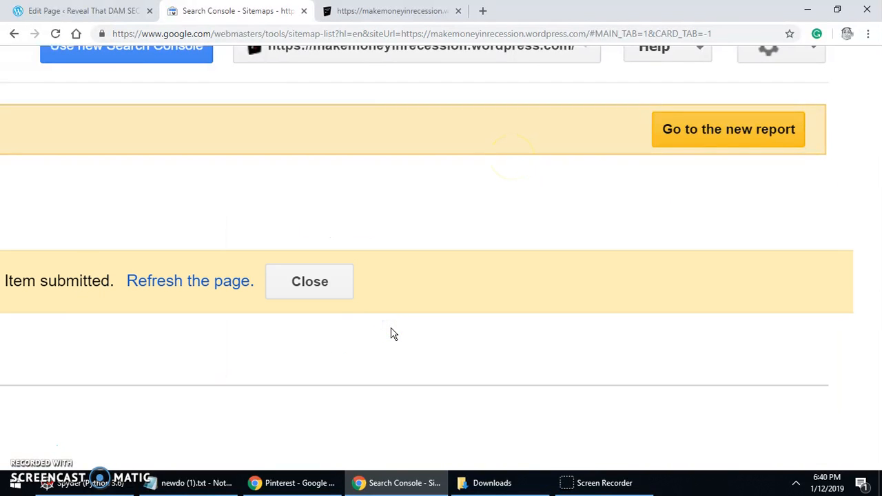
Refresh the Sitemaps page and examine the submitted and indexed figures for sitemap.xml
{"action": "scroll", "coordinate": [394, 334], "scroll_direction": "down", "scroll_amount": 5}
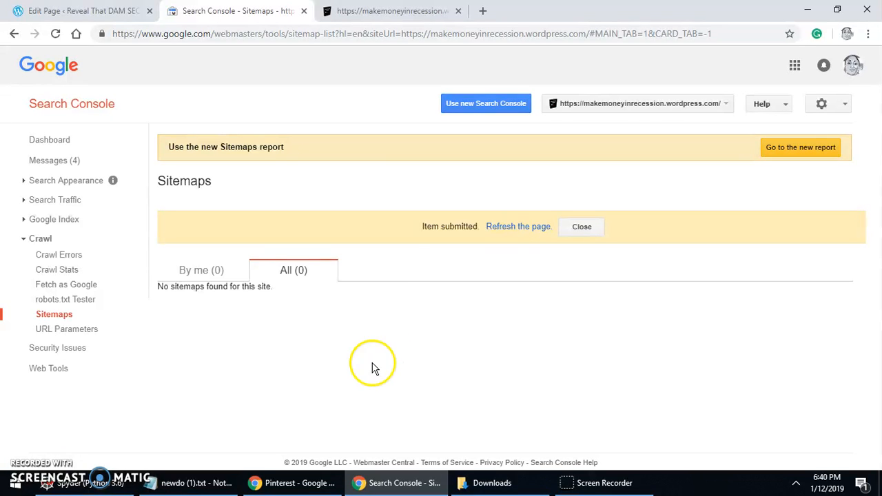
{"action": "left_click", "coordinate": [501, 226]}
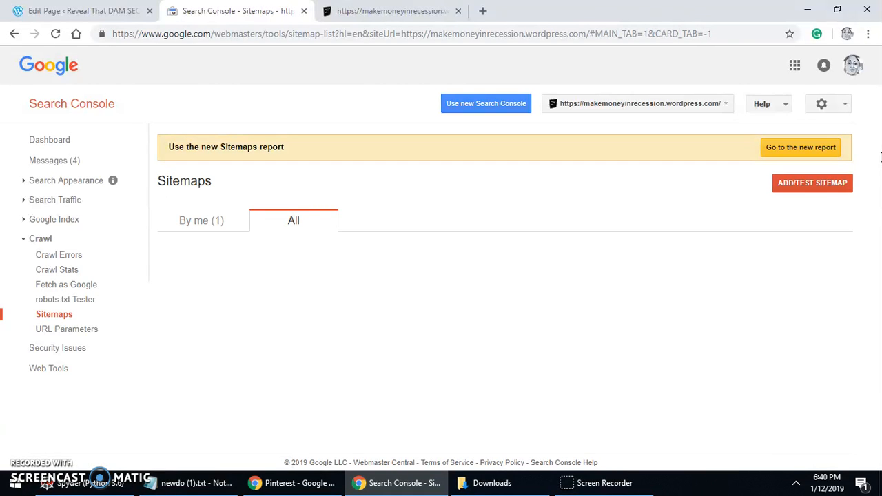
{"action": "left_click_drag", "start_coordinate": [878, 151], "coordinate": [879, 312]}
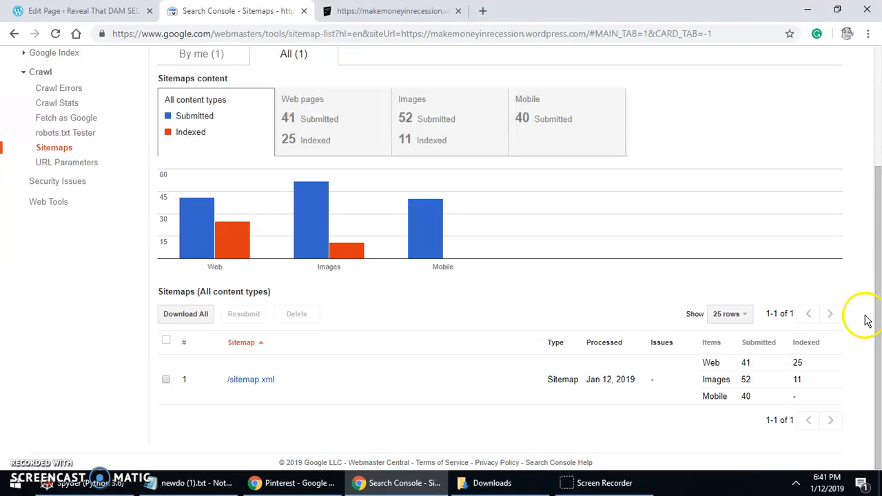
{"action": "scroll", "coordinate": [844, 330], "scroll_direction": "up", "scroll_amount": 5}
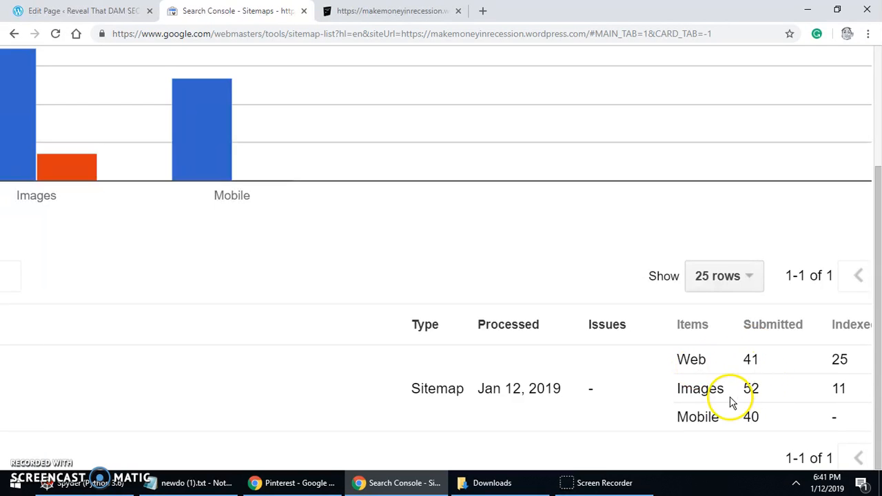
{"action": "key", "text": "ctrl+0"}
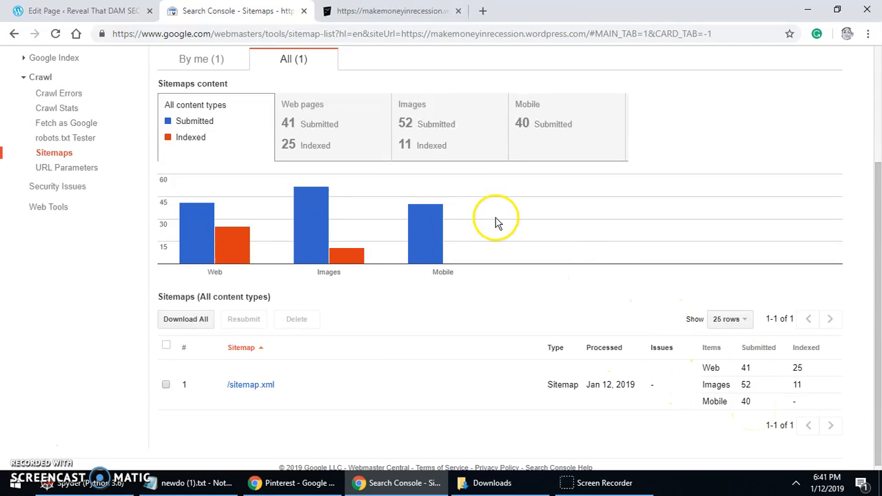
{"action": "left_click_drag", "start_coordinate": [873, 207], "coordinate": [878, 150]}
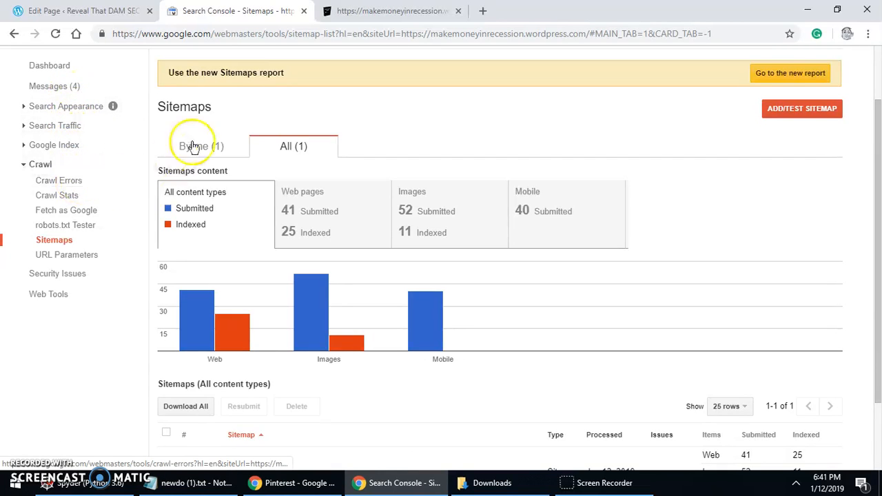
Go to google.com and search for google console
{"action": "left_click", "coordinate": [254, 35]}
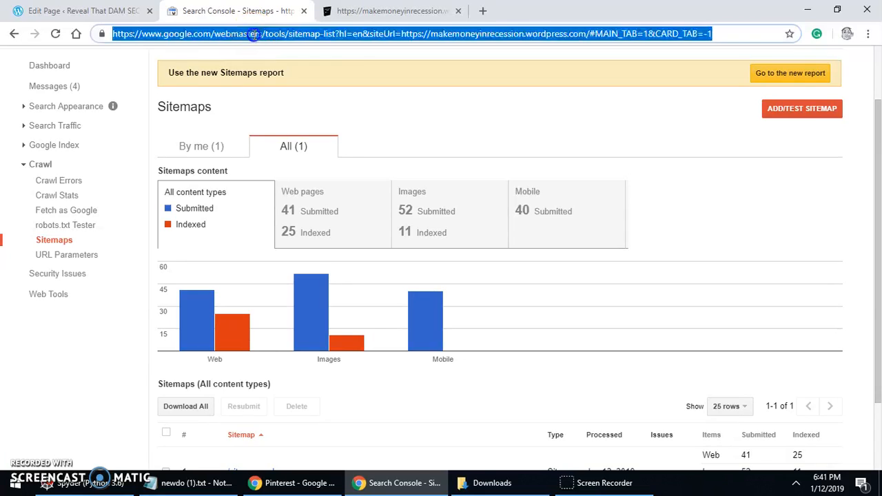
{"action": "type", "text": "google.com"}
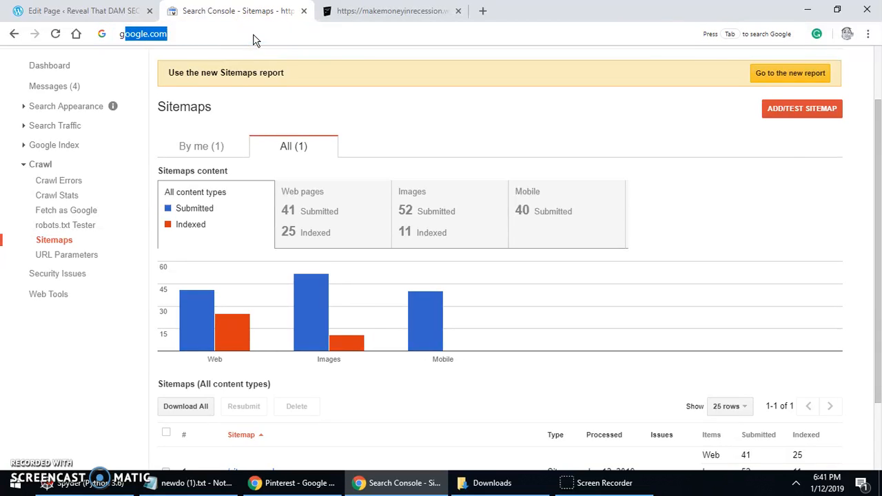
{"action": "key", "text": "Return"}
{"action": "left_click", "coordinate": [397, 296]}
{"action": "type", "text": "google "}
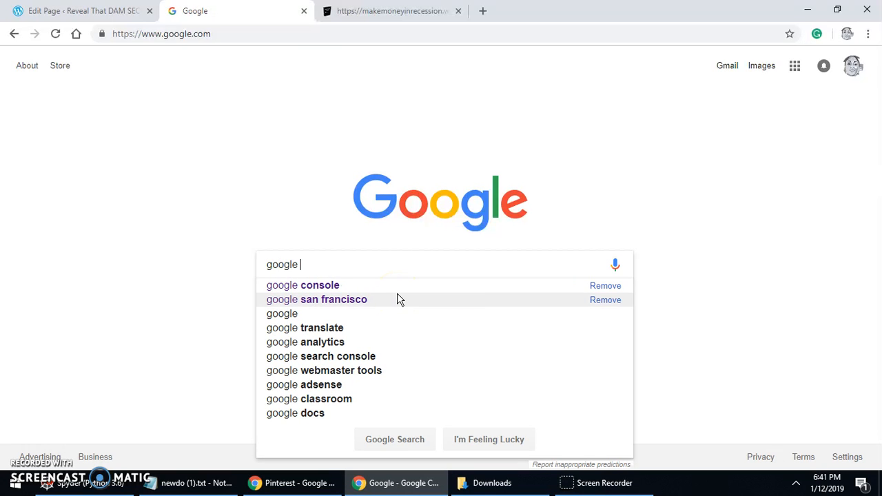
{"action": "type", "text": "console"}
{"action": "key", "text": "Return"}
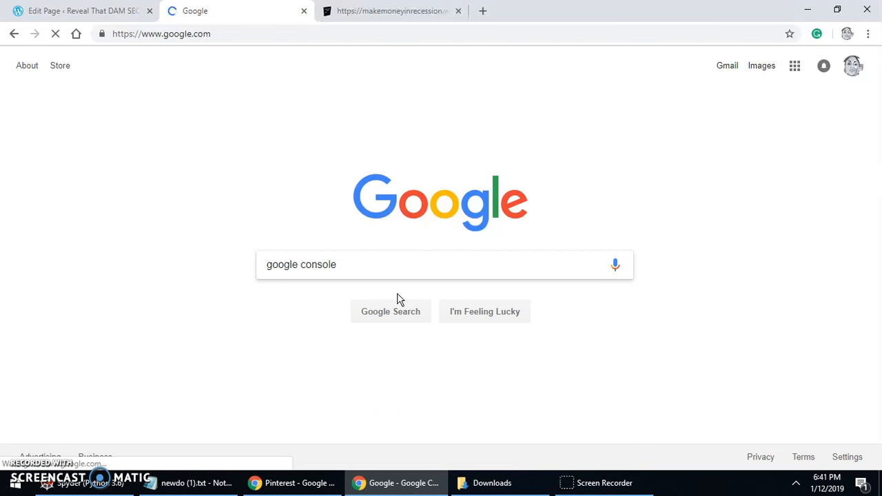
Open the Google Search Console result and enter the new console's overview for the makemoneyinrecession.wordpress.com property
{"action": "left_click", "coordinate": [185, 143]}
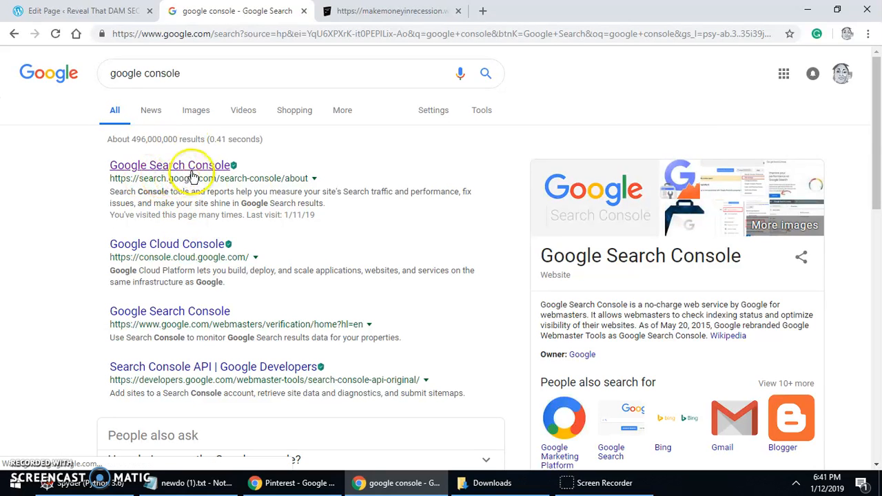
{"action": "left_click", "coordinate": [185, 164]}
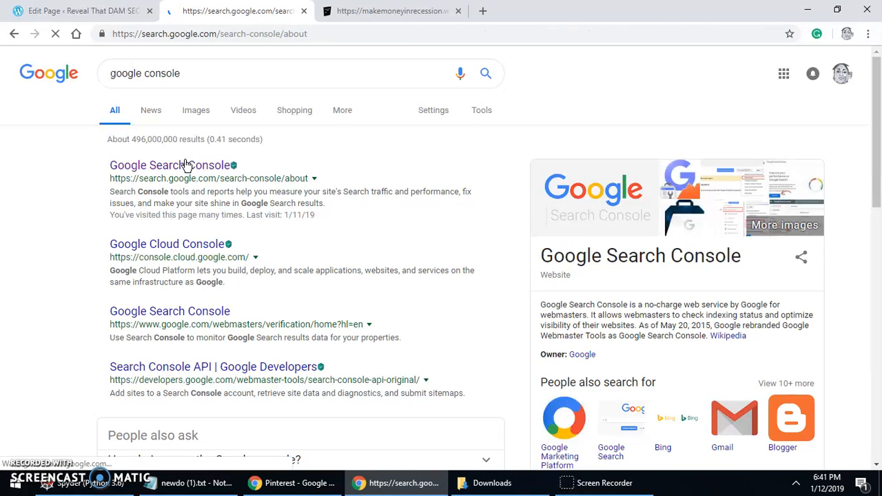
{"action": "left_click", "coordinate": [168, 338]}
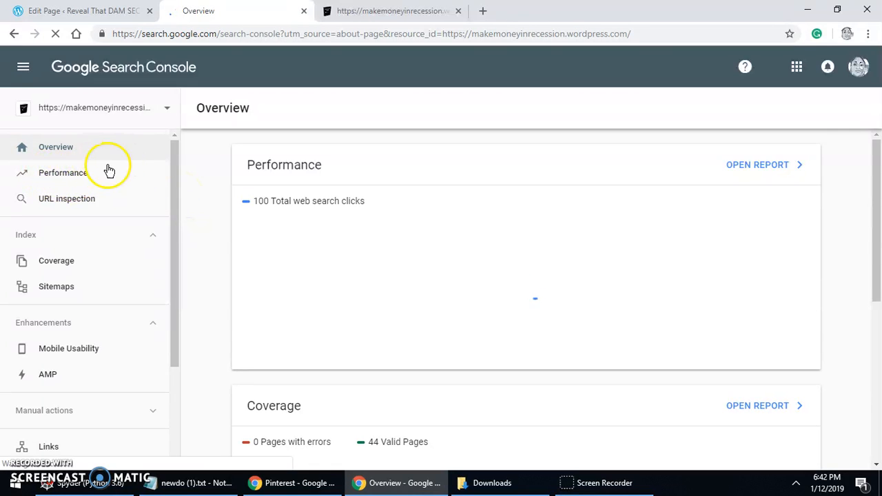
Copy the full sitemap.xml address from the open sitemap tab and run a URL inspection on it
{"action": "left_click", "coordinate": [62, 207]}
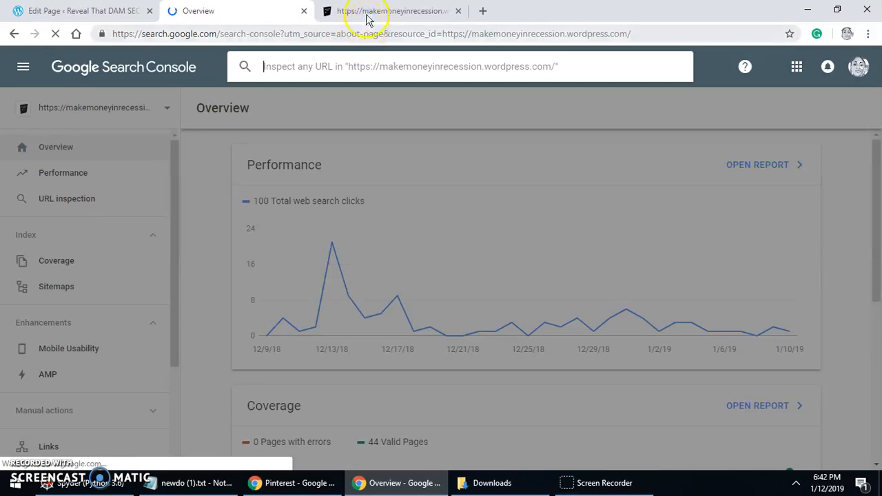
{"action": "left_click", "coordinate": [367, 14]}
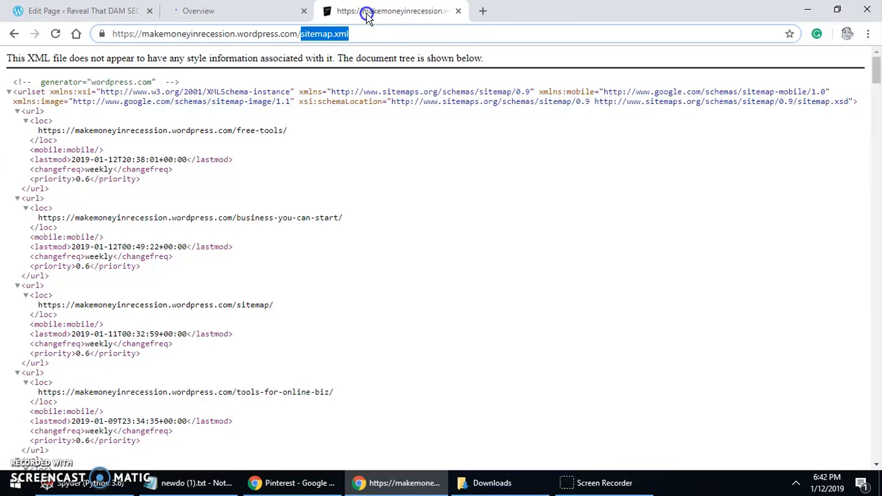
{"action": "left_click_drag", "start_coordinate": [349, 34], "coordinate": [83, 55]}
{"action": "right_click", "coordinate": [159, 35]}
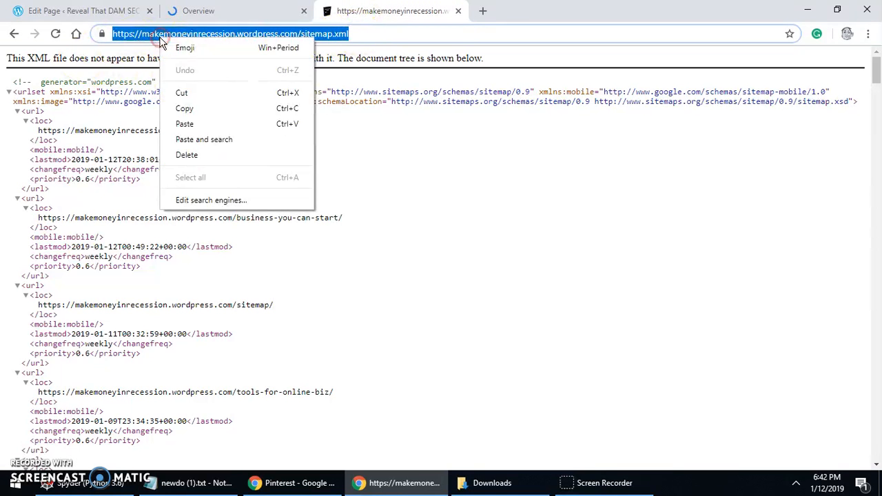
{"action": "left_click", "coordinate": [185, 109]}
{"action": "left_click", "coordinate": [207, 11]}
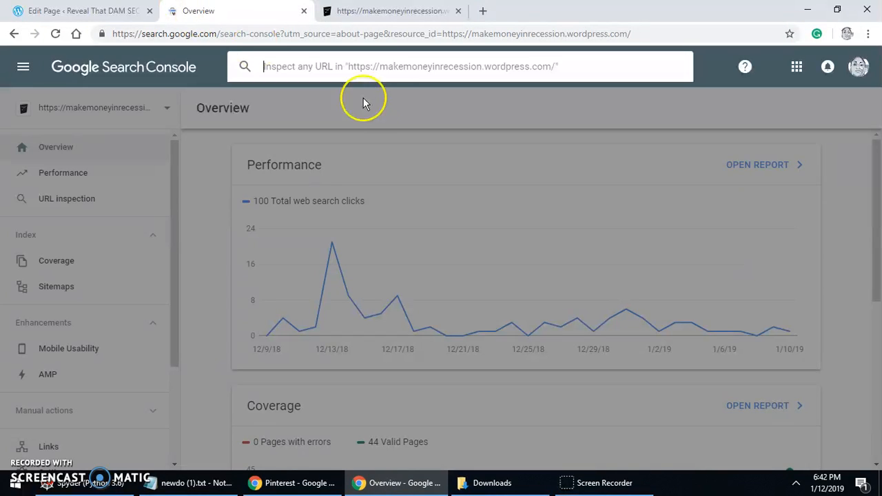
{"action": "left_click", "coordinate": [374, 65]}
{"action": "key", "text": "ctrl+v"}
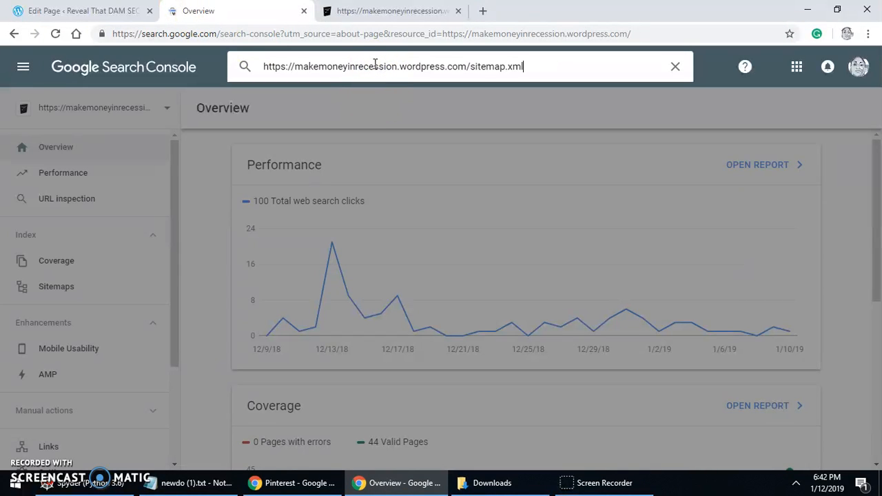
{"action": "key", "text": "Return"}
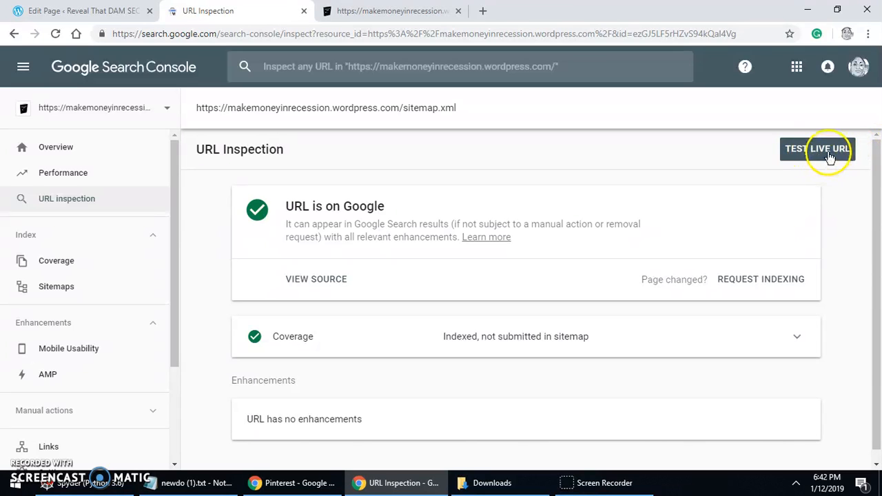
Test the live sitemap.xml URL and expand the availability details of the test
{"action": "left_click", "coordinate": [828, 153]}
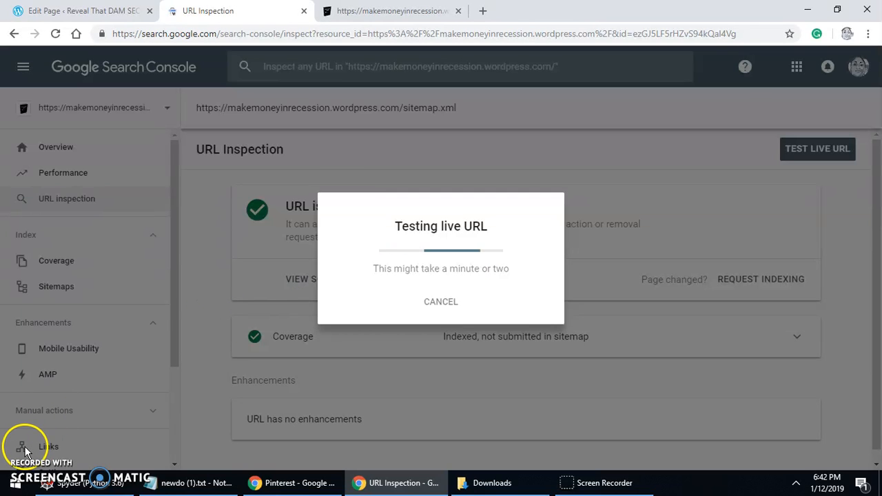
{"action": "scroll", "coordinate": [771, 243], "scroll_direction": "down", "scroll_amount": 1}
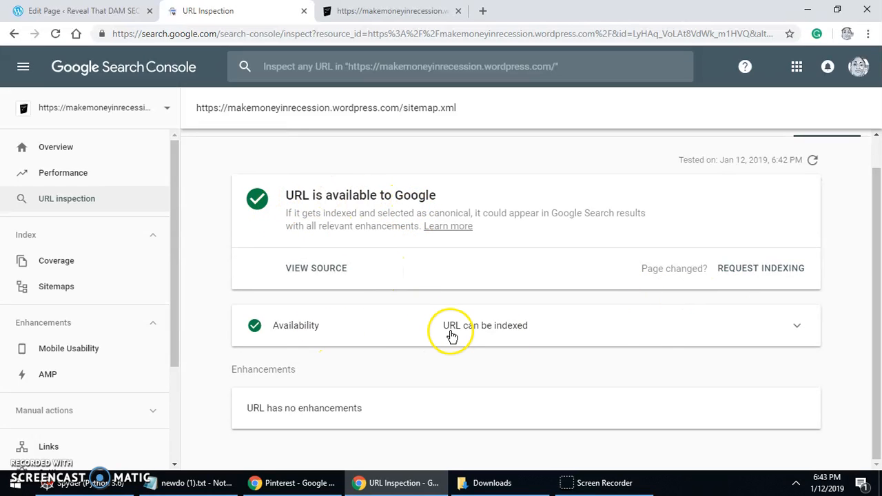
{"action": "left_click", "coordinate": [792, 327]}
{"action": "mouse_move", "coordinate": [877, 231]}
{"action": "left_mouse_down"}
{"action": "mouse_move", "coordinate": [879, 358]}
{"action": "mouse_move", "coordinate": [879, 238]}
{"action": "left_mouse_up"}
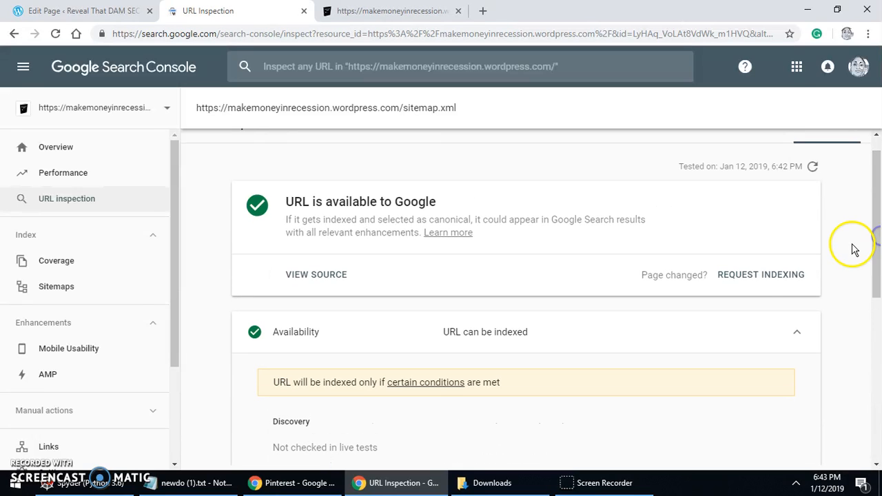
Collapse the availability details and request indexing for the sitemap.xml URL
{"action": "left_click", "coordinate": [761, 277]}
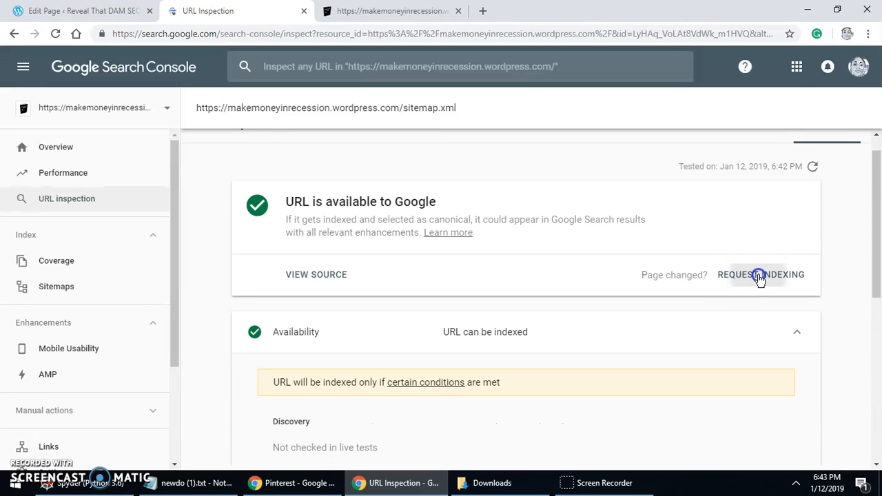
{"action": "left_click", "coordinate": [797, 331]}
{"action": "left_click", "coordinate": [767, 279]}
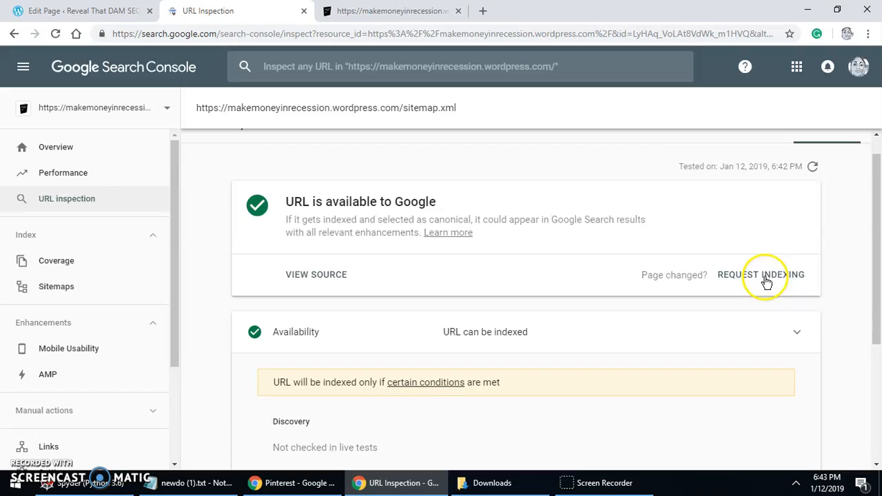
{"action": "left_click", "coordinate": [737, 282]}
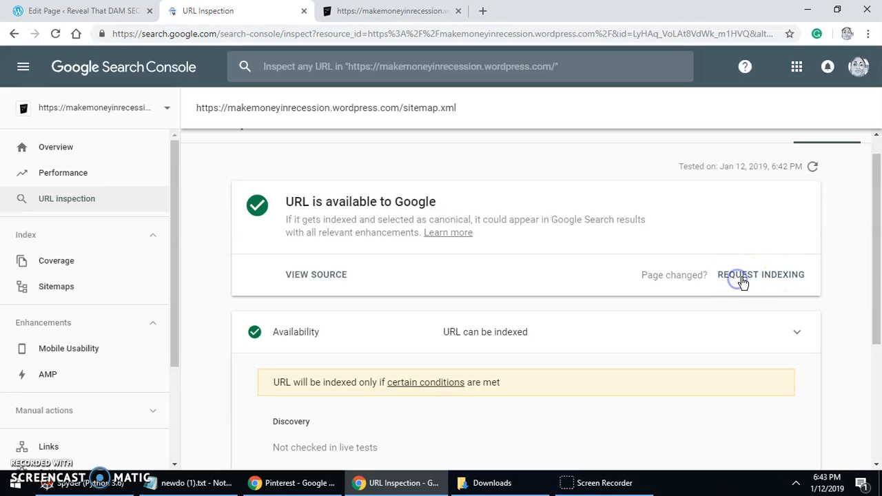
{"action": "scroll", "coordinate": [875, 207], "scroll_direction": "up", "scroll_amount": 1}
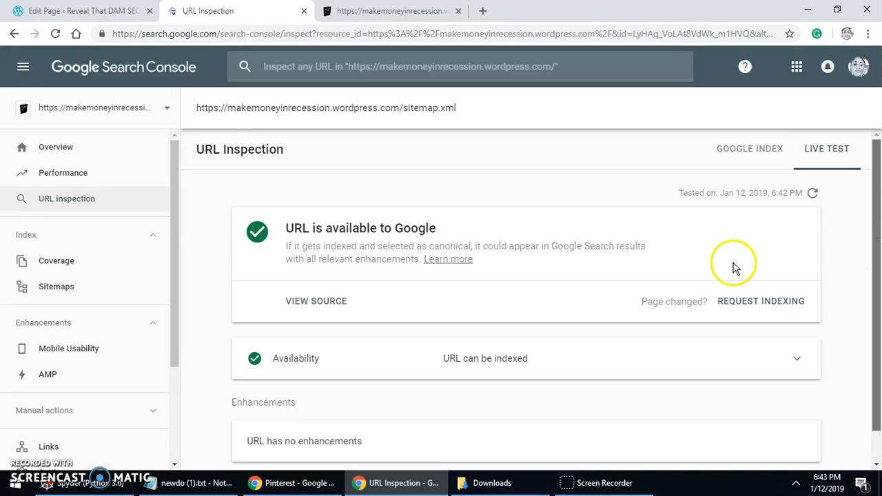
{"action": "left_click", "coordinate": [725, 304]}
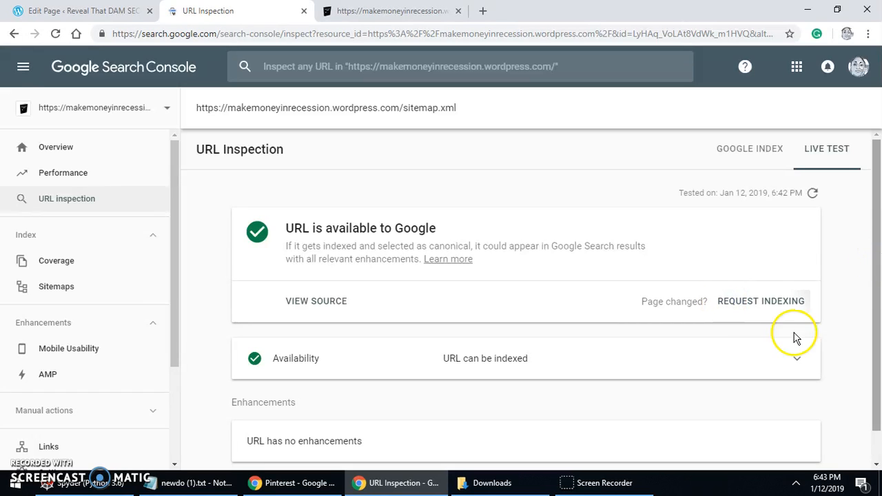
{"action": "left_click_drag", "start_coordinate": [879, 248], "coordinate": [879, 413]}
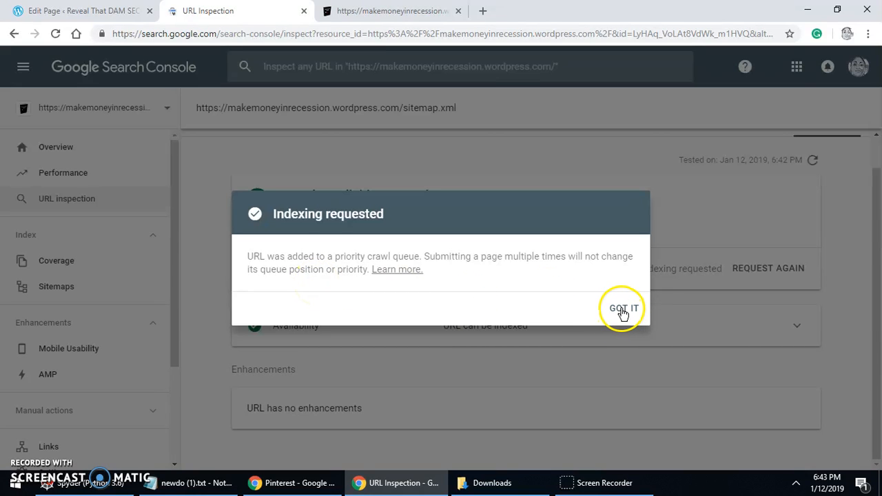
{"action": "left_click", "coordinate": [376, 11]}
{"action": "left_click", "coordinate": [482, 11]}
{"action": "type", "text": "google.com"}
{"action": "key", "text": "Return"}
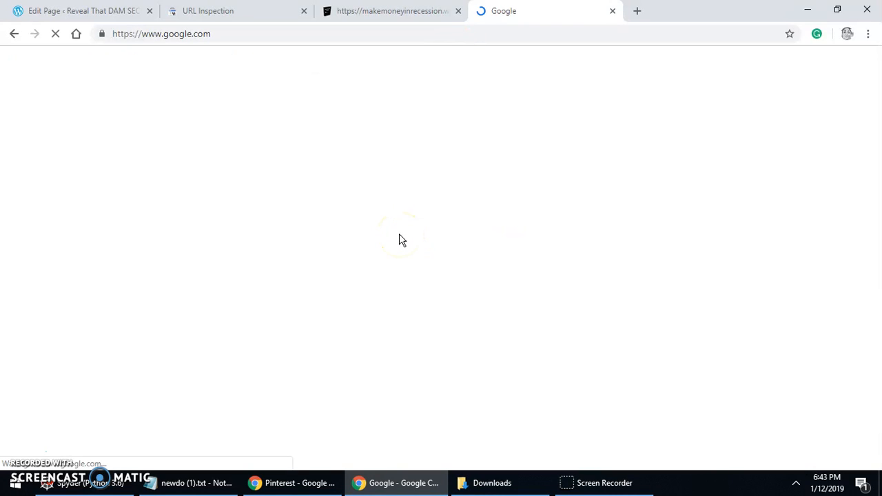
{"action": "left_click", "coordinate": [374, 264]}
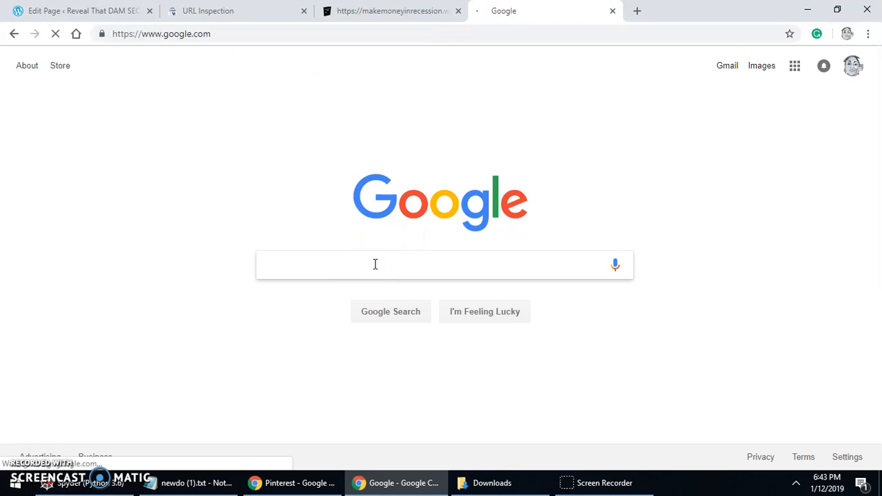
{"action": "key", "text": "ctrl+v"}
{"action": "key", "text": "Return"}
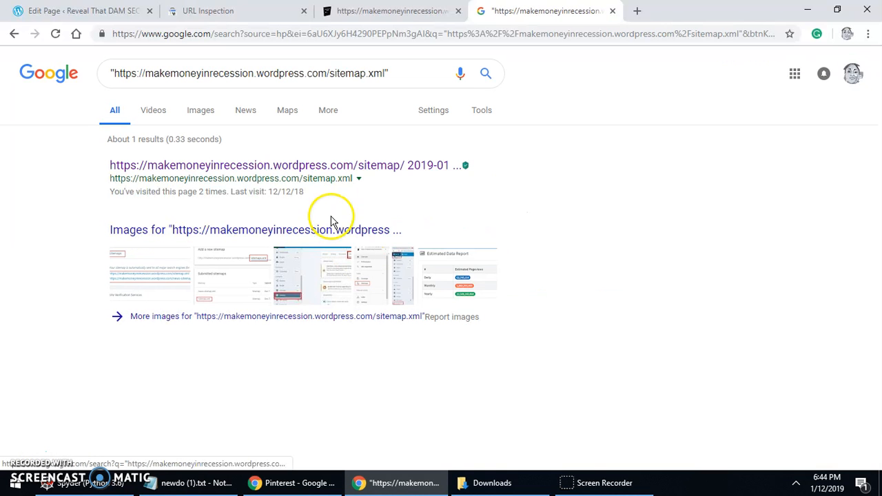
{"action": "scroll", "coordinate": [364, 191], "scroll_direction": "up", "scroll_amount": 2}
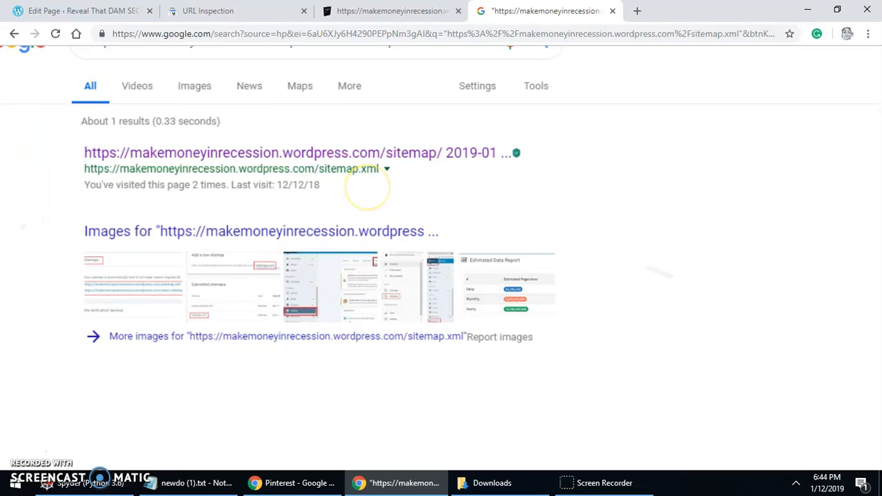
{"action": "scroll", "coordinate": [367, 186], "scroll_direction": "up", "scroll_amount": 3}
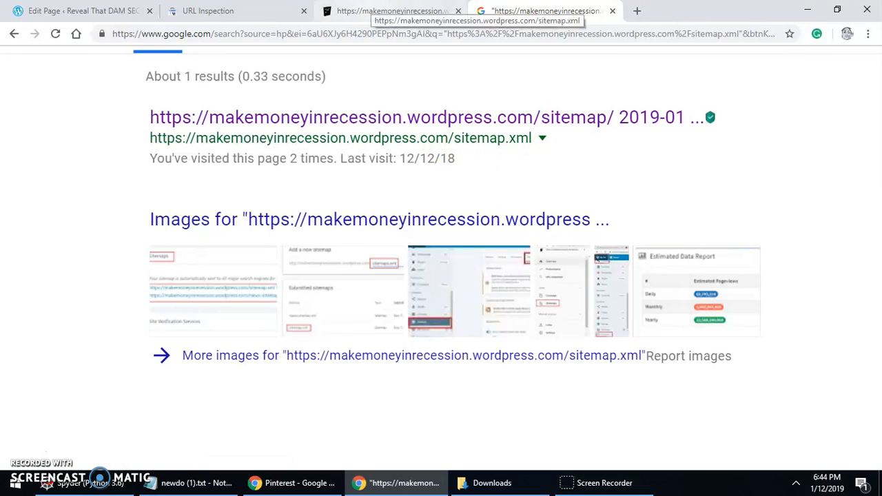
{"action": "left_click", "coordinate": [393, 12]}
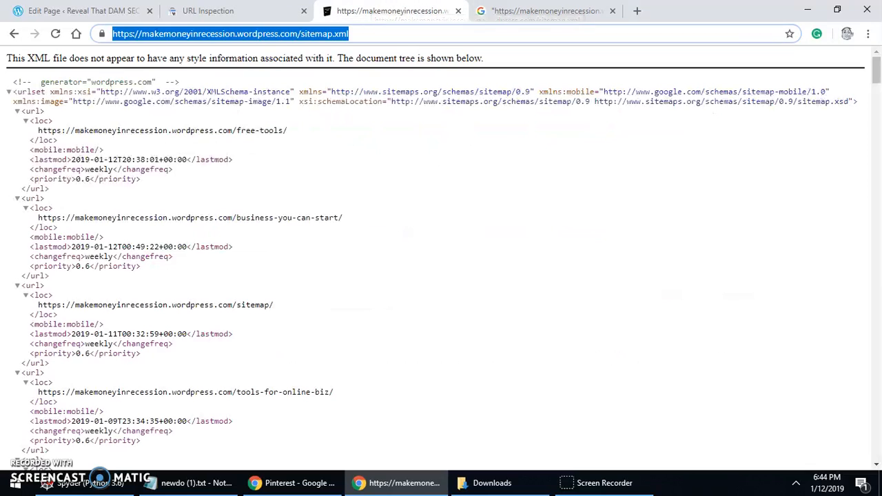
{"action": "left_click", "coordinate": [207, 11]}
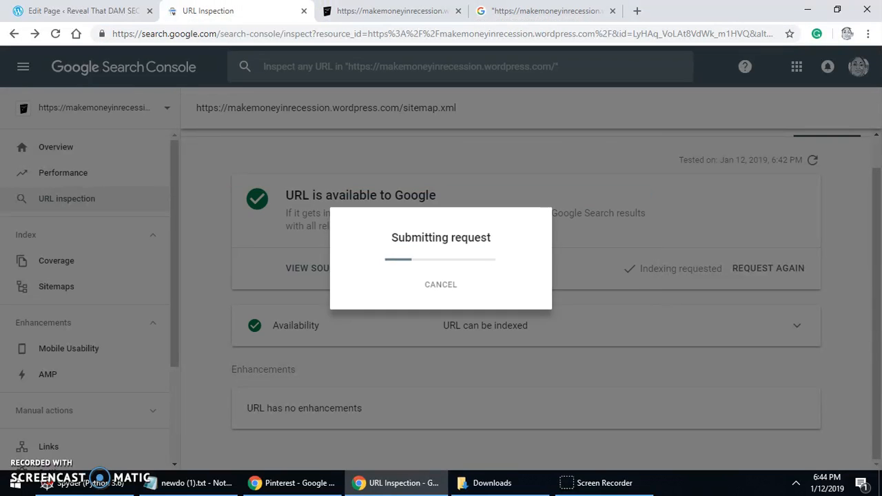
Close the indexing request dialog, then recheck the Google result for the sitemap.xml URL and return to the URL inspection
{"action": "left_click", "coordinate": [191, 165]}
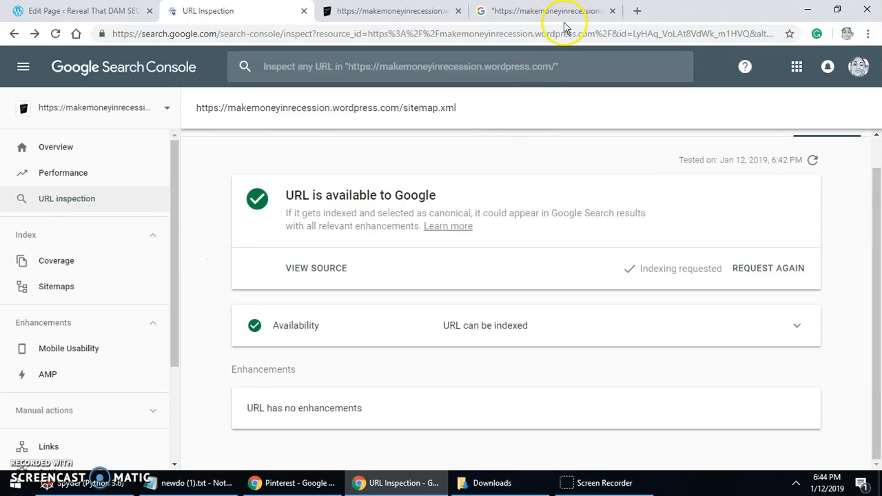
{"action": "left_click", "coordinate": [542, 14]}
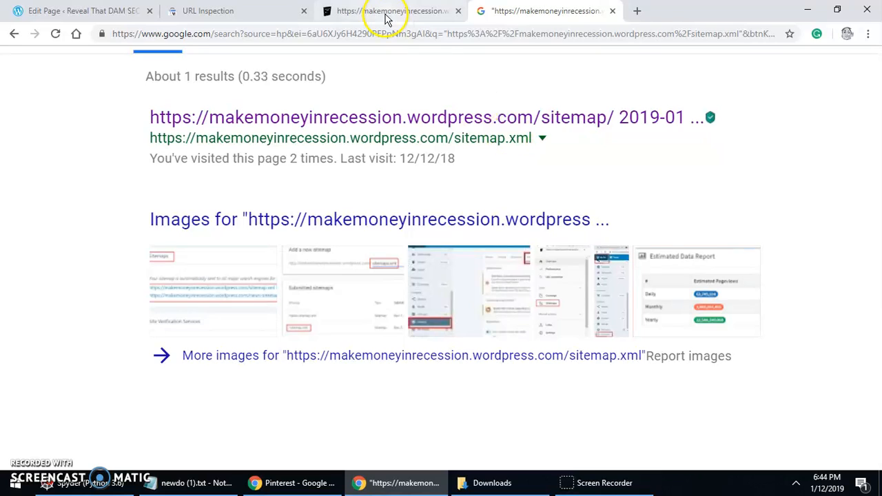
{"action": "left_click", "coordinate": [361, 13]}
{"action": "left_click", "coordinate": [259, 10]}
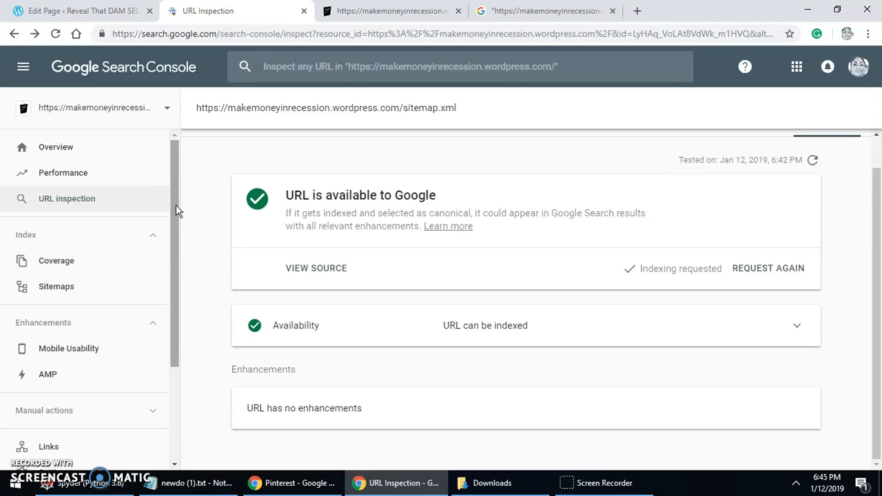
{"action": "left_click_drag", "start_coordinate": [176, 205], "coordinate": [152, 176]}
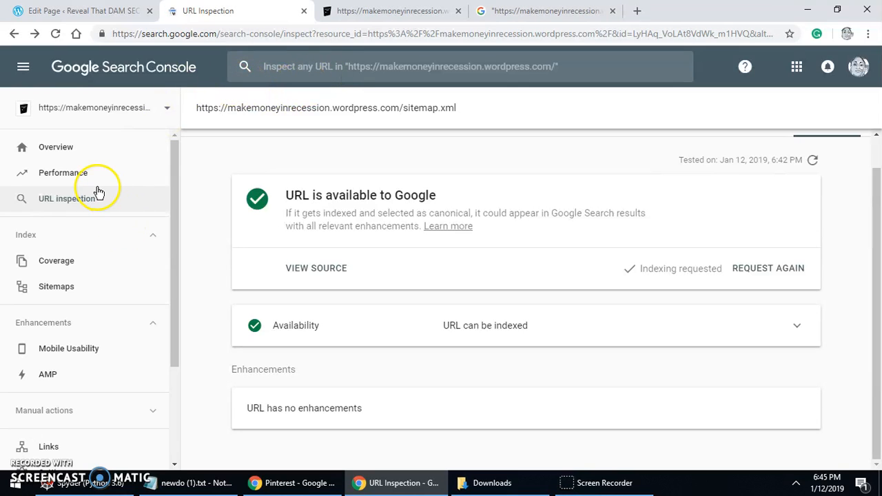
{"action": "key", "text": "/"}
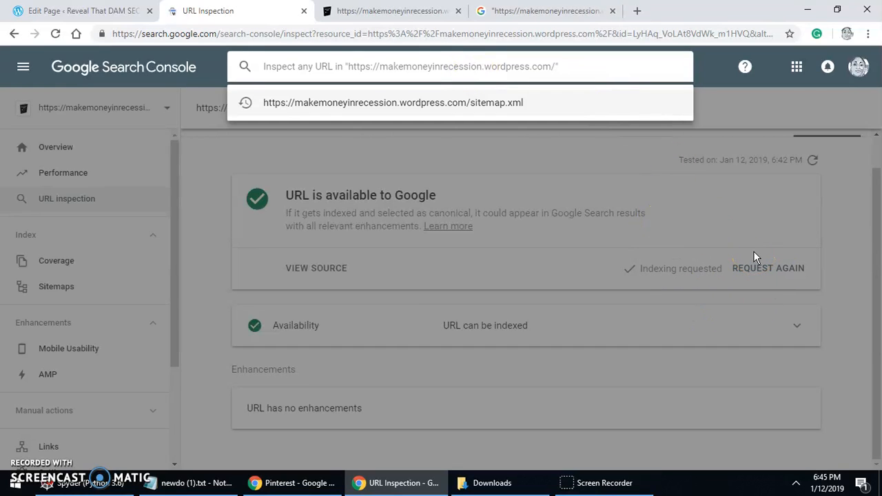
{"action": "left_click", "coordinate": [206, 185]}
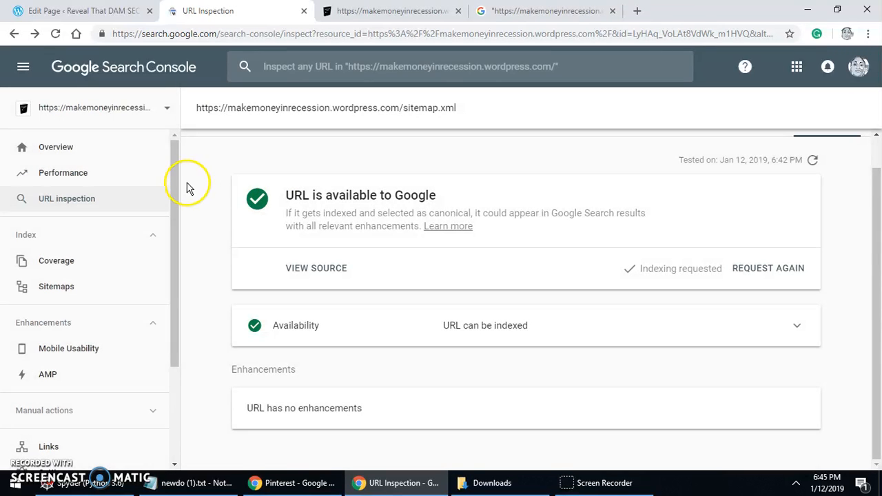
Open the Performance report in Search Console, and search Google for "todays date" in the existing search tab
{"action": "left_click", "coordinate": [62, 181]}
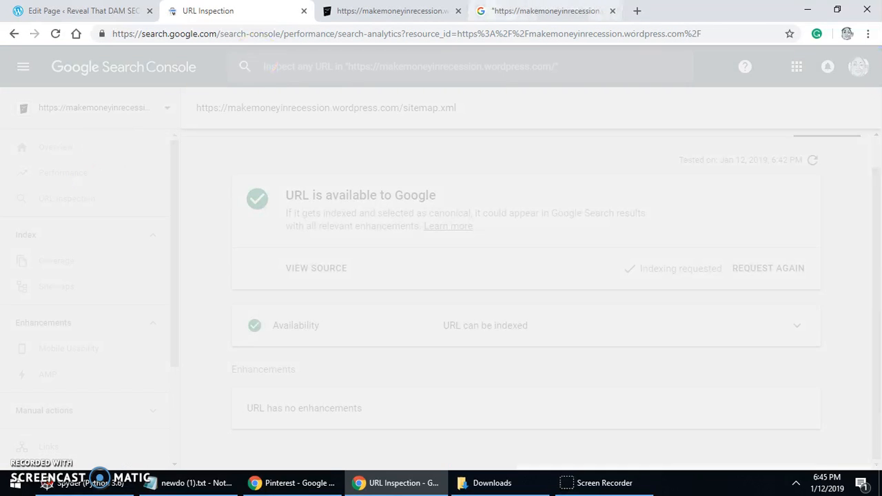
{"action": "left_click", "coordinate": [504, 11]}
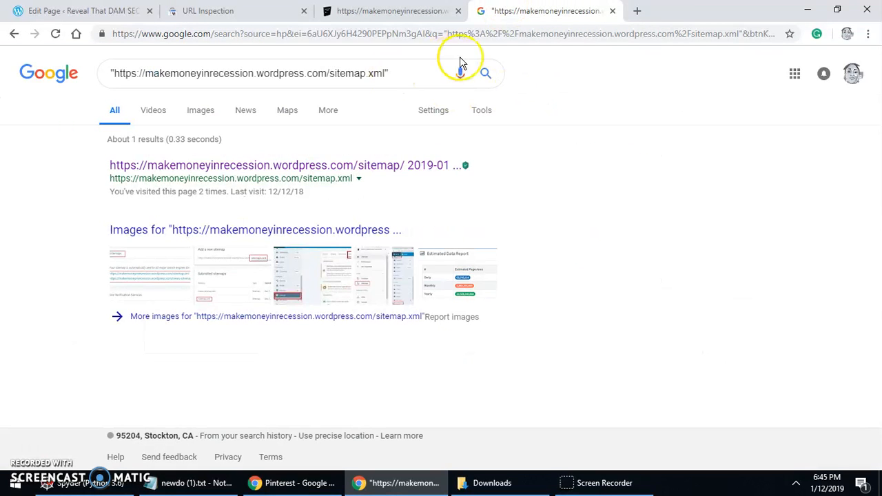
{"action": "left_click_drag", "start_coordinate": [413, 73], "coordinate": [83, 95]}
{"action": "type", "text": "today"}
{"action": "key", "text": "BackSpace"}
{"action": "key", "text": "BackSpace"}
{"action": "type", "text": "s date"}
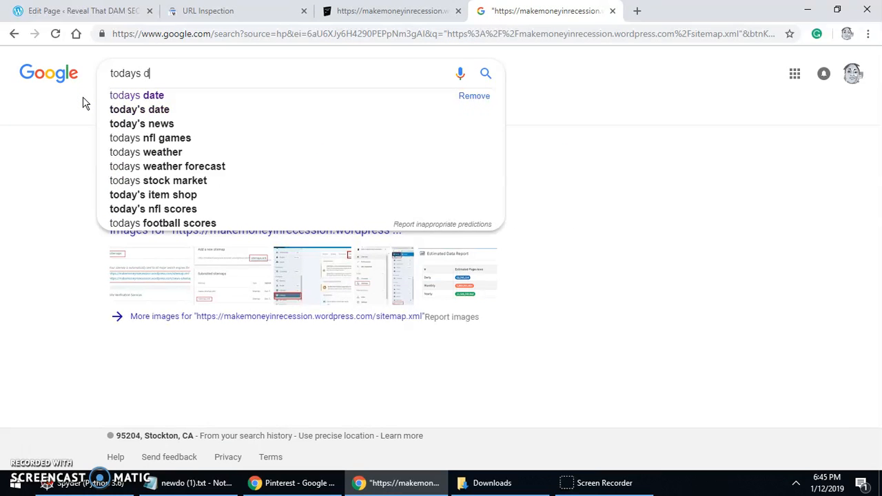
{"action": "key", "text": "Return"}
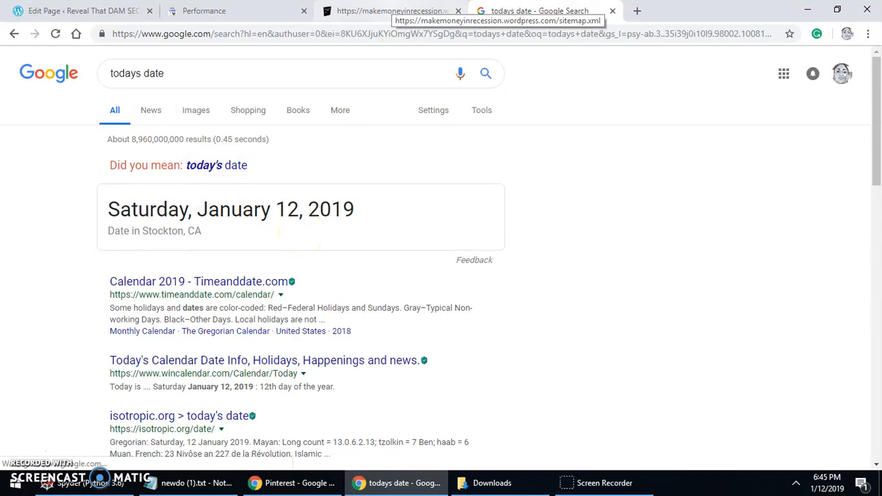
Return to the Performance report and examine the search queries table down to its total number of queries
{"action": "left_click", "coordinate": [377, 11]}
{"action": "left_click", "coordinate": [256, 10]}
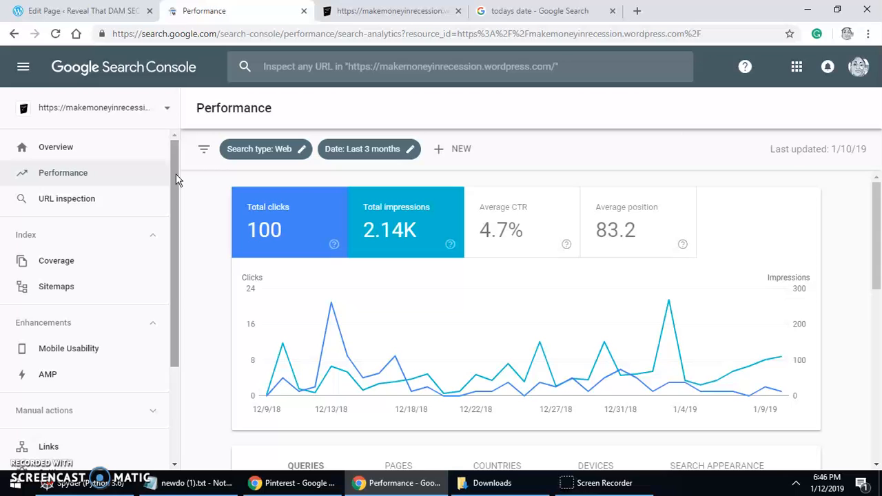
{"action": "left_click_drag", "start_coordinate": [176, 179], "coordinate": [177, 147]}
{"action": "left_click", "coordinate": [57, 176]}
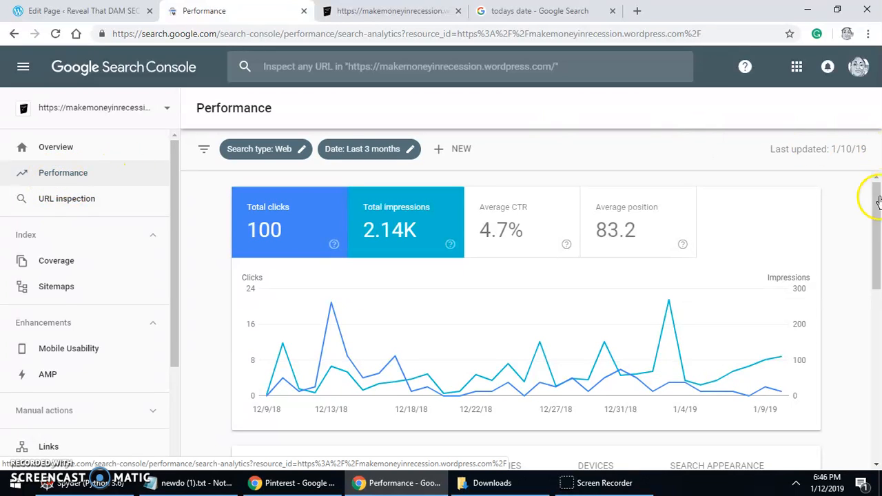
{"action": "left_click_drag", "start_coordinate": [880, 217], "coordinate": [879, 377]}
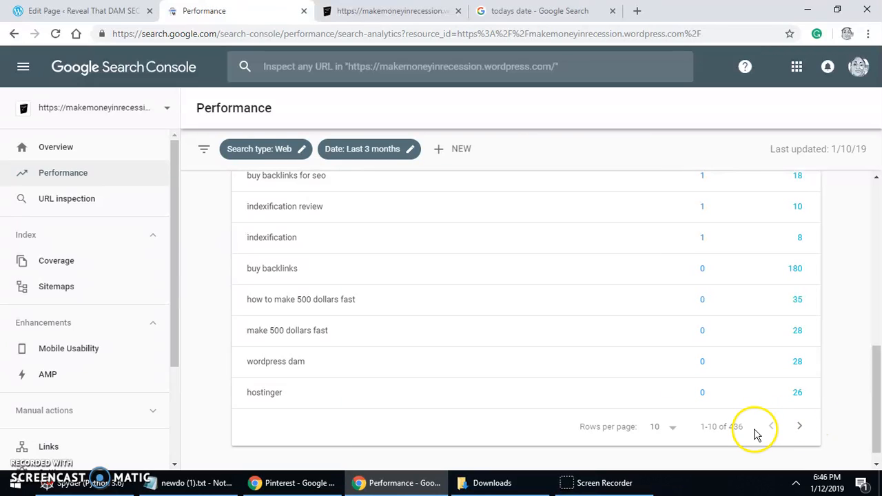
{"action": "scroll", "coordinate": [751, 441], "scroll_direction": "up", "scroll_amount": 5, "text": "ctrl"}
{"action": "scroll", "coordinate": [752, 444], "scroll_direction": "down", "scroll_amount": 2, "text": "ctrl"}
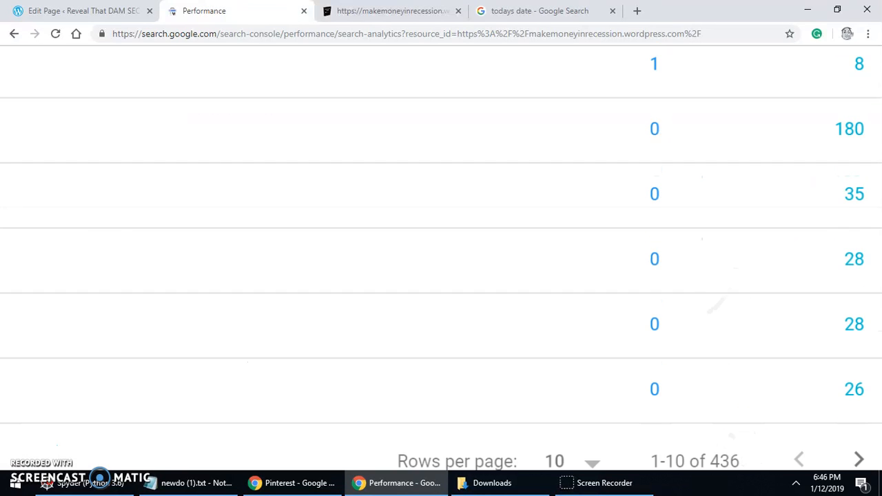
{"action": "scroll", "coordinate": [441, 262], "scroll_direction": "down", "scroll_amount": 2}
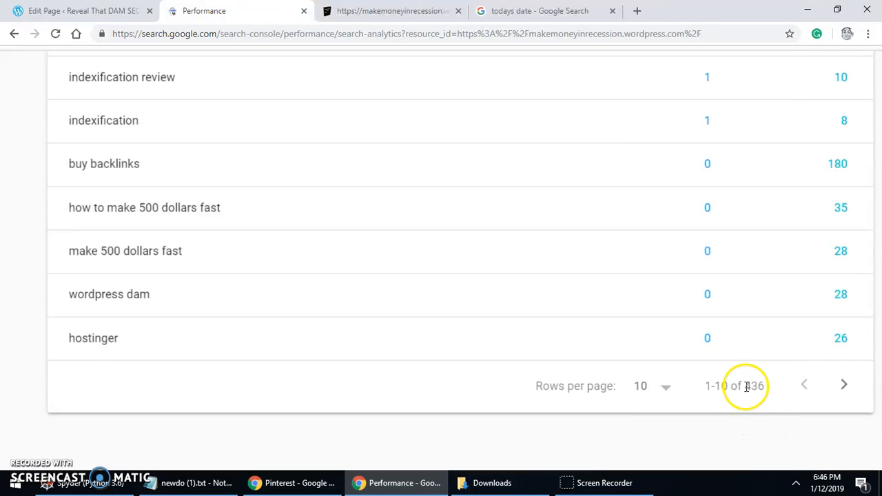
{"action": "left_click_drag", "start_coordinate": [747, 386], "coordinate": [768, 392]}
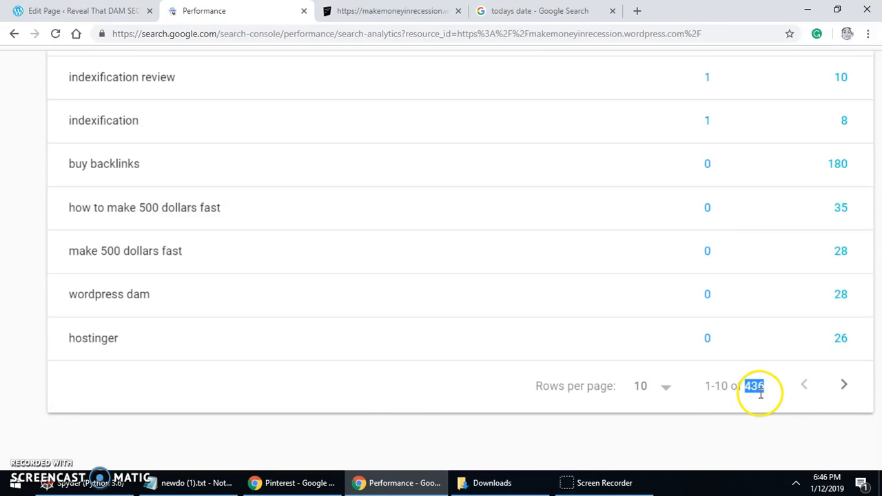
{"action": "scroll", "coordinate": [546, 325], "scroll_direction": "down", "scroll_amount": 3}
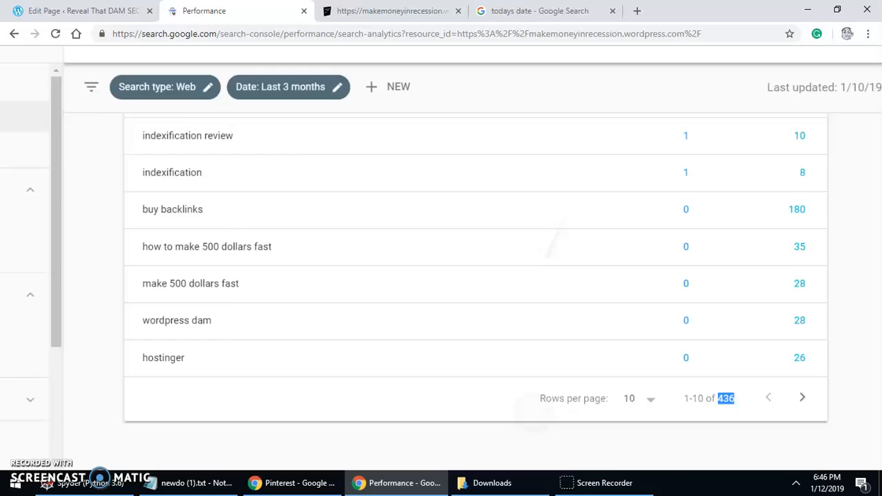
{"action": "scroll", "coordinate": [526, 317], "scroll_direction": "up", "scroll_amount": 3}
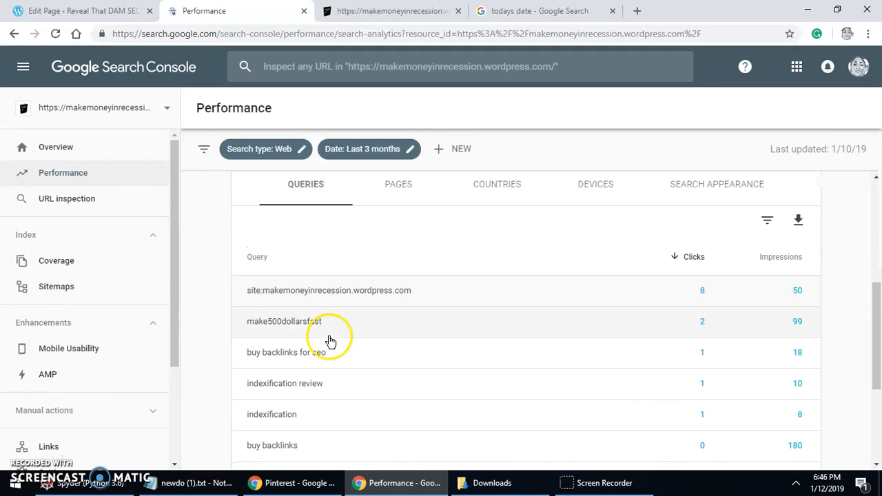
Filter the Performance report by the query make500dollarsfast and examine its clicks and impressions by country
{"action": "left_click", "coordinate": [306, 327]}
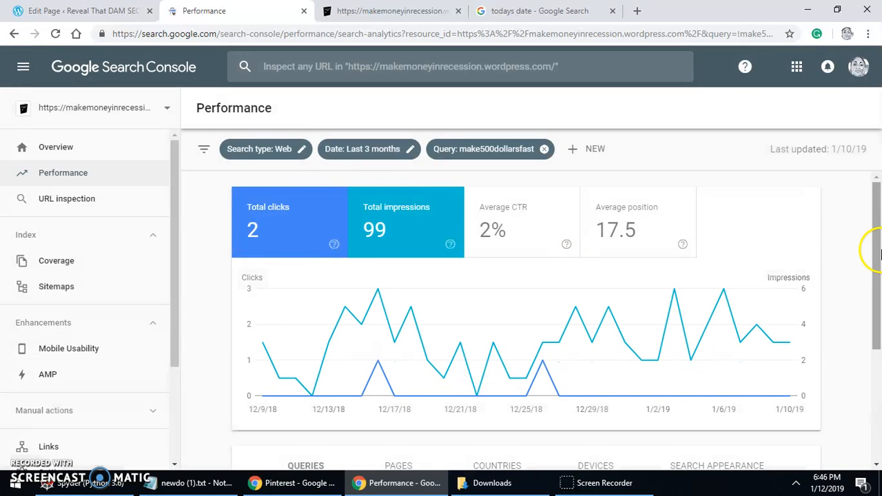
{"action": "left_click_drag", "start_coordinate": [877, 248], "coordinate": [879, 347]}
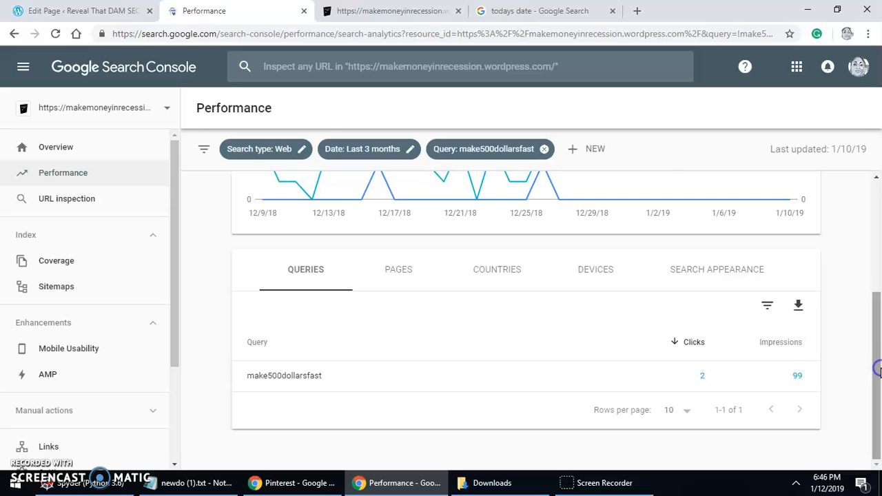
{"action": "left_click", "coordinate": [492, 271]}
{"action": "left_click_drag", "start_coordinate": [872, 236], "coordinate": [878, 314]}
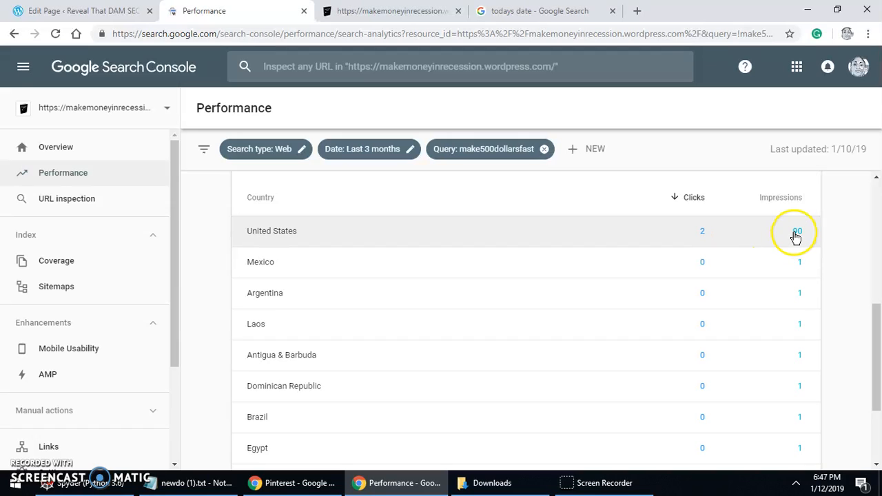
{"action": "scroll", "coordinate": [798, 237], "scroll_direction": "up", "scroll_amount": 3}
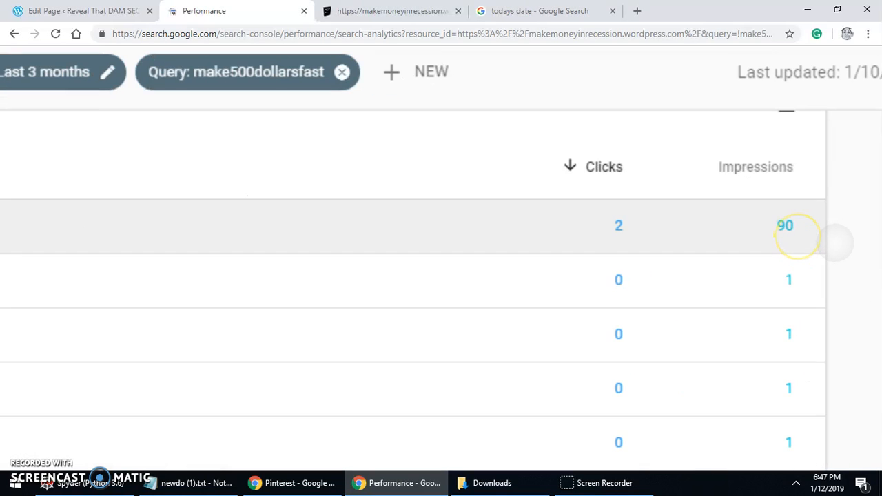
{"action": "scroll", "coordinate": [798, 237], "scroll_direction": "down", "scroll_amount": 3}
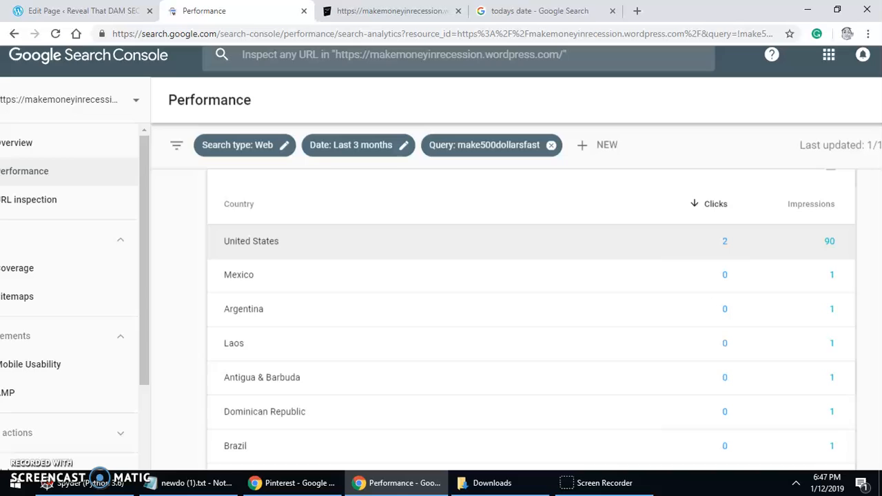
Search Google for "make500dollarsfast" in the existing search tab and look through the results for the blog's listing
{"action": "left_click", "coordinate": [510, 11]}
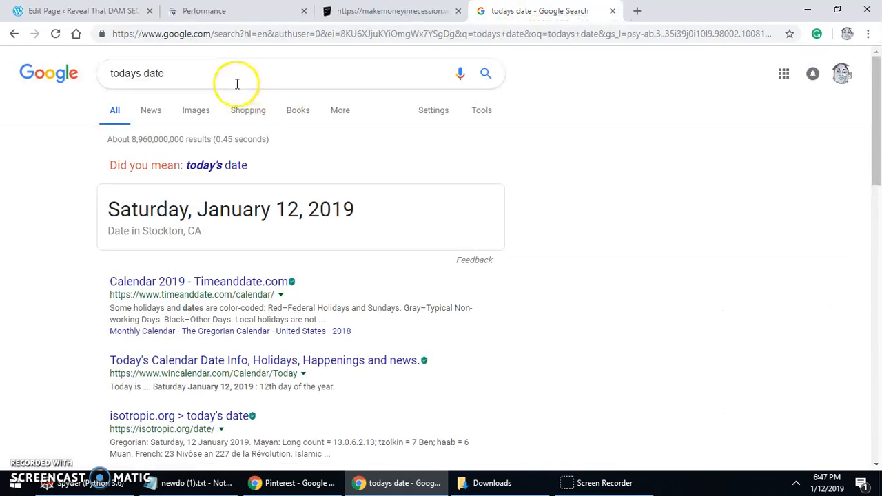
{"action": "left_click", "coordinate": [173, 76]}
{"action": "left_click_drag", "start_coordinate": [173, 76], "coordinate": [30, 112]}
{"action": "type", "text": "make500dollarsfast"}
{"action": "key", "text": "Return"}
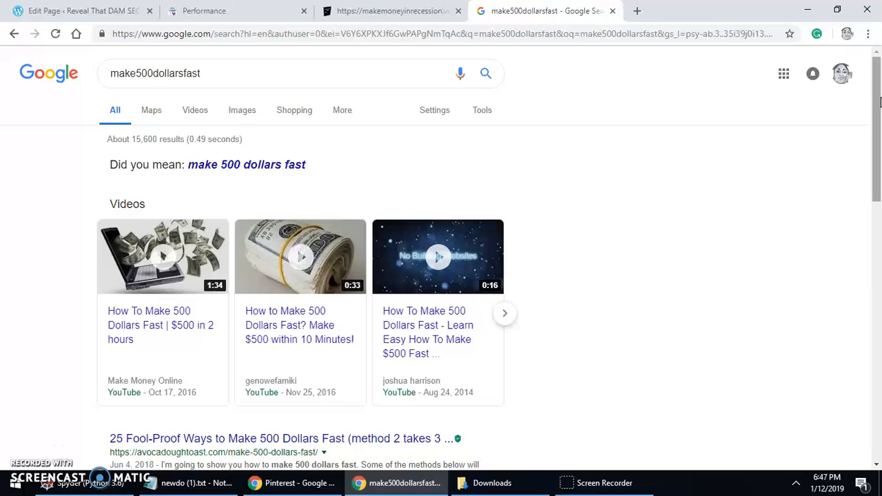
{"action": "left_click_drag", "start_coordinate": [880, 102], "coordinate": [878, 325]}
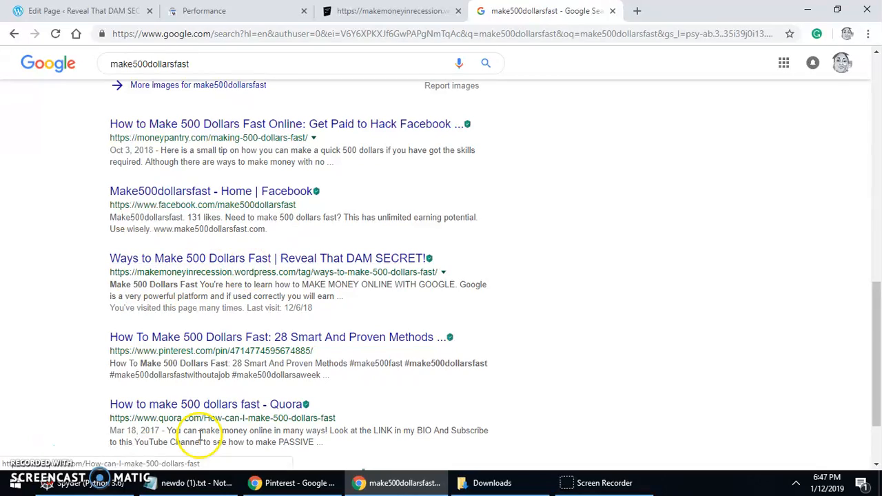
{"action": "scroll", "coordinate": [701, 338], "scroll_direction": "up", "scroll_amount": 1}
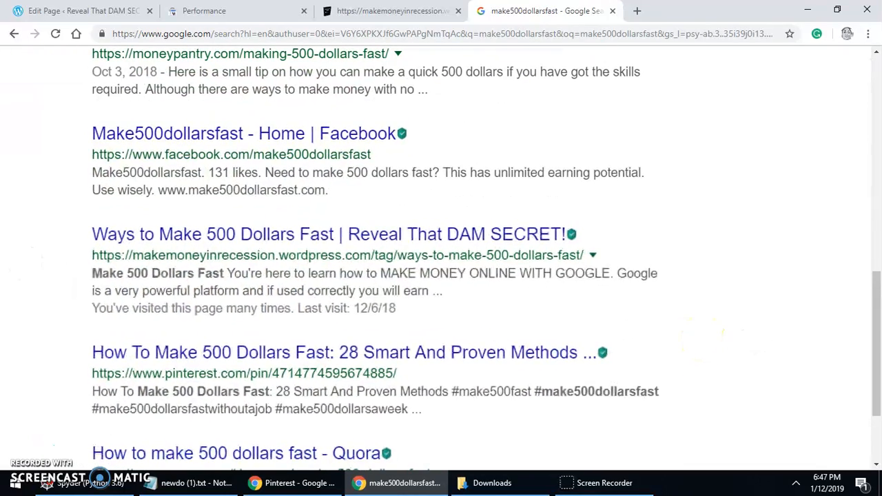
{"action": "key", "text": "ctrl+minus"}
{"action": "key", "text": "ctrl+minus"}
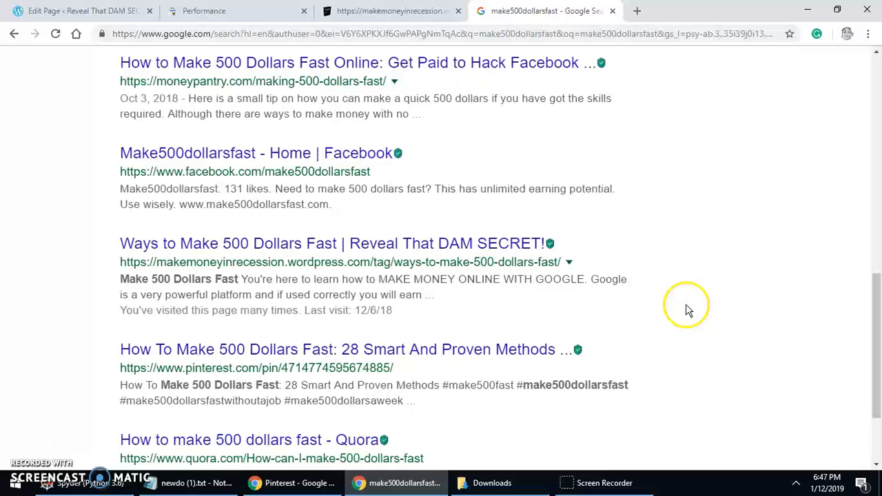
{"action": "key", "text": "ctrl+minus"}
{"action": "key", "text": "ctrl+minus"}
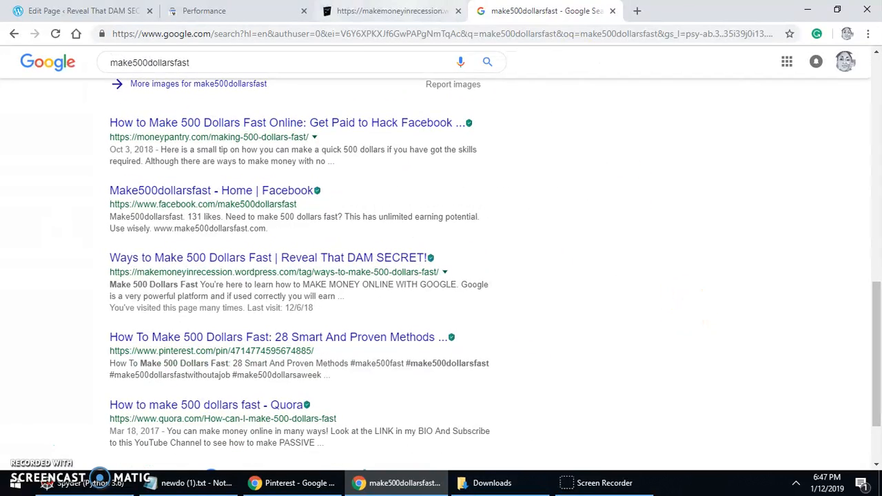
Close the sitemap.xml tab and return to the Performance report in Search Console
{"action": "left_click", "coordinate": [392, 11]}
{"action": "left_click", "coordinate": [244, 12]}
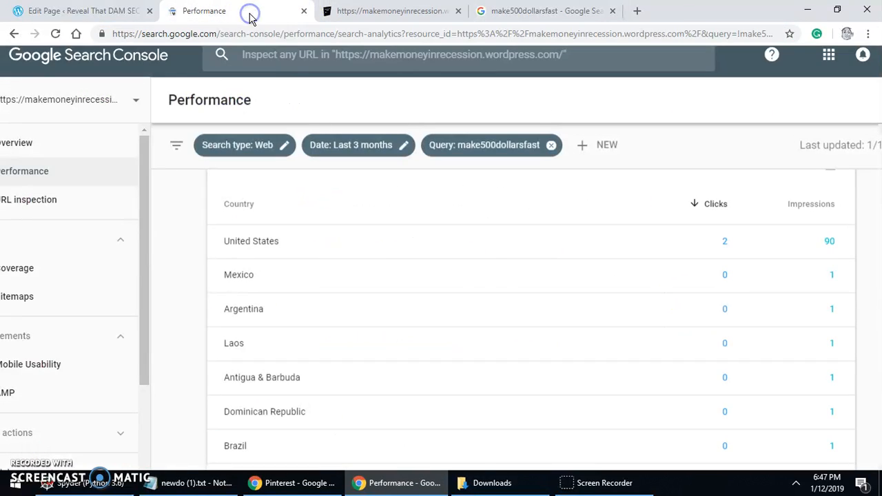
{"action": "left_click", "coordinate": [455, 13]}
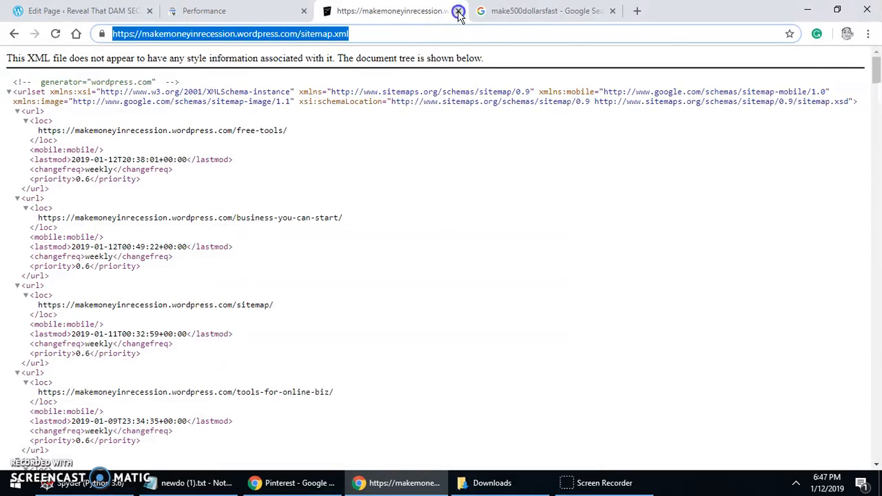
{"action": "left_click", "coordinate": [459, 12]}
{"action": "left_click", "coordinate": [231, 11]}
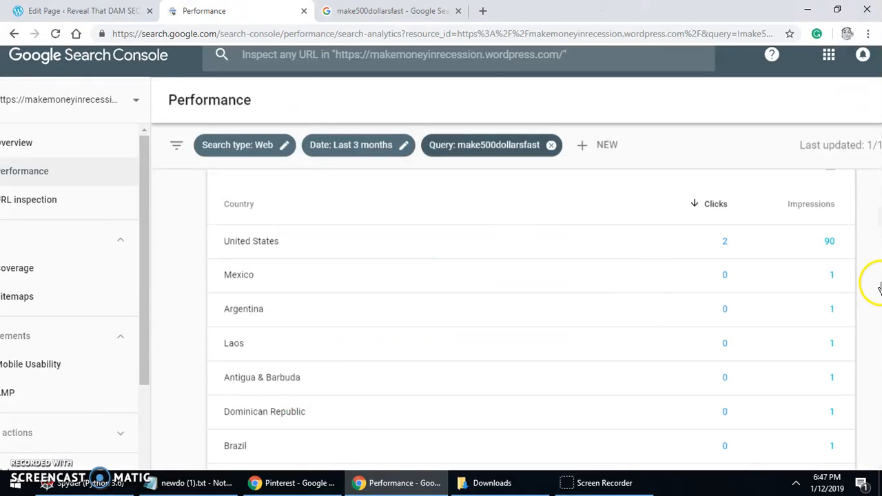
Review the country breakdown for the make500dollarsfast query and switch the report back to the queries breakdown
{"action": "scroll", "coordinate": [698, 336], "scroll_direction": "down", "scroll_amount": 3}
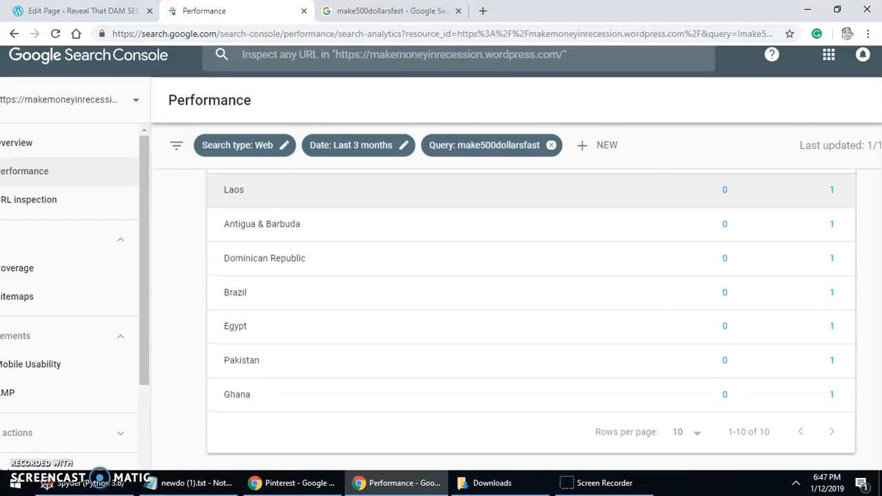
{"action": "scroll", "coordinate": [503, 412], "scroll_direction": "up", "scroll_amount": 6}
{"action": "scroll", "coordinate": [503, 412], "scroll_direction": "down", "scroll_amount": 5}
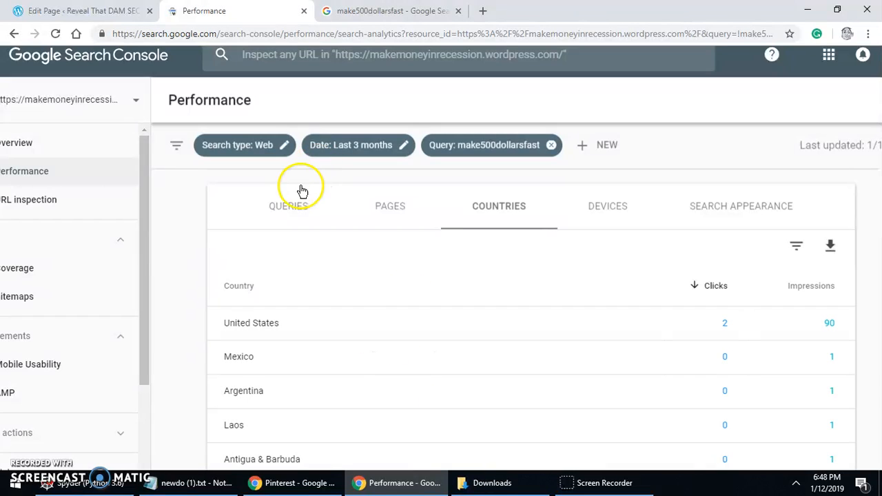
{"action": "left_click", "coordinate": [293, 206]}
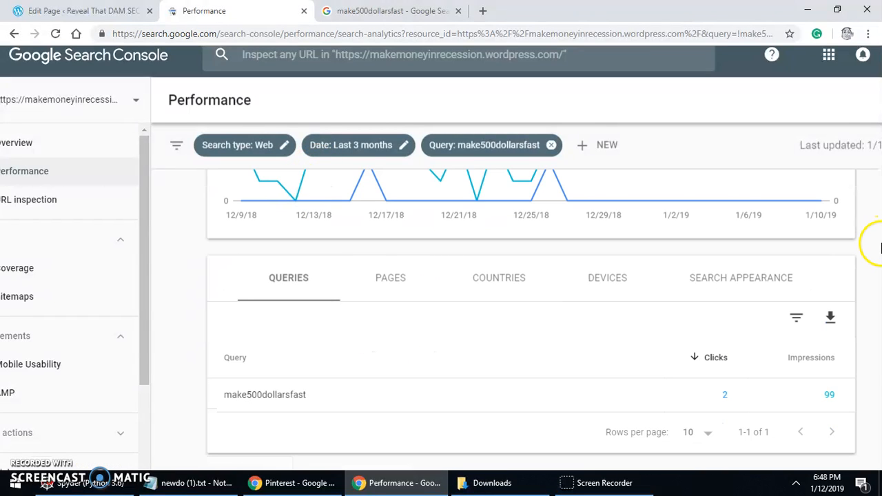
Step back through the make500dollarsfast country and query views and reopen the Performance report without the query filter
{"action": "scroll", "coordinate": [875, 244], "scroll_direction": "down", "scroll_amount": 1}
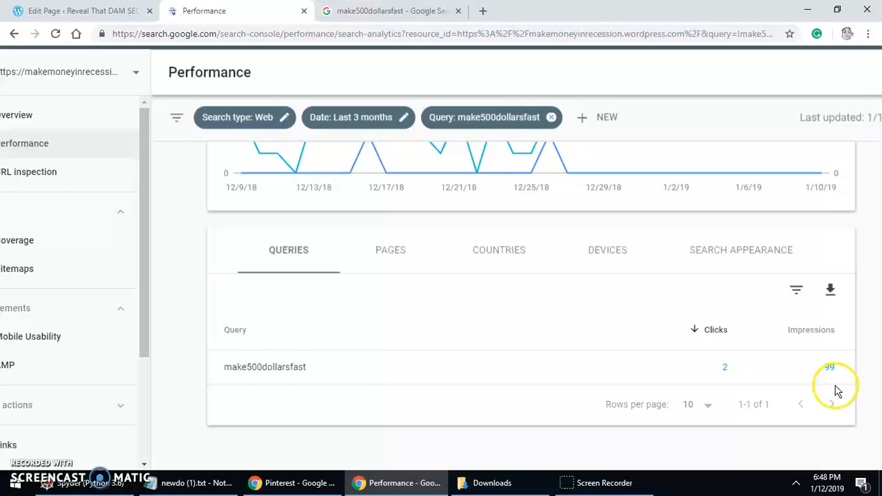
{"action": "left_click", "coordinate": [15, 34]}
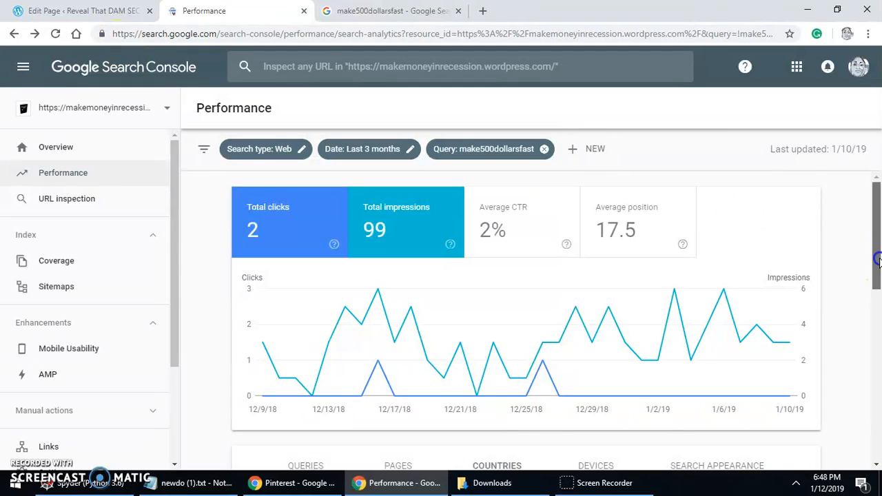
{"action": "left_click_drag", "start_coordinate": [878, 260], "coordinate": [878, 389]}
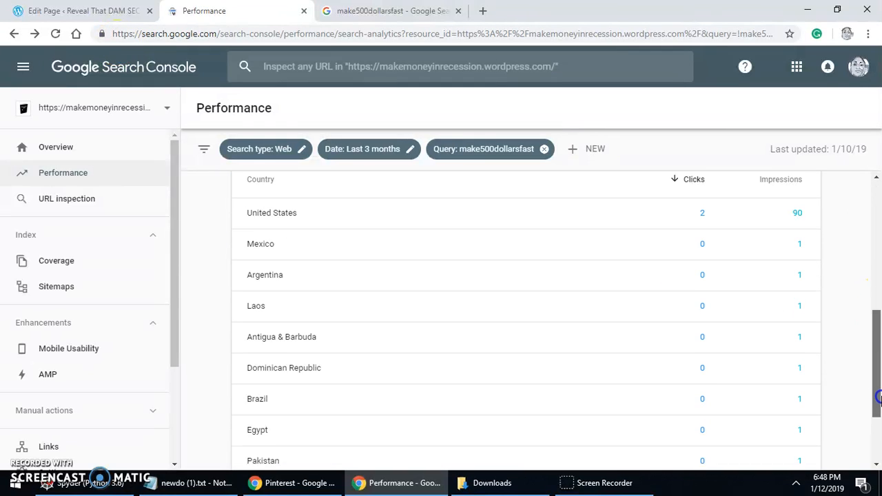
{"action": "left_click", "coordinate": [15, 39]}
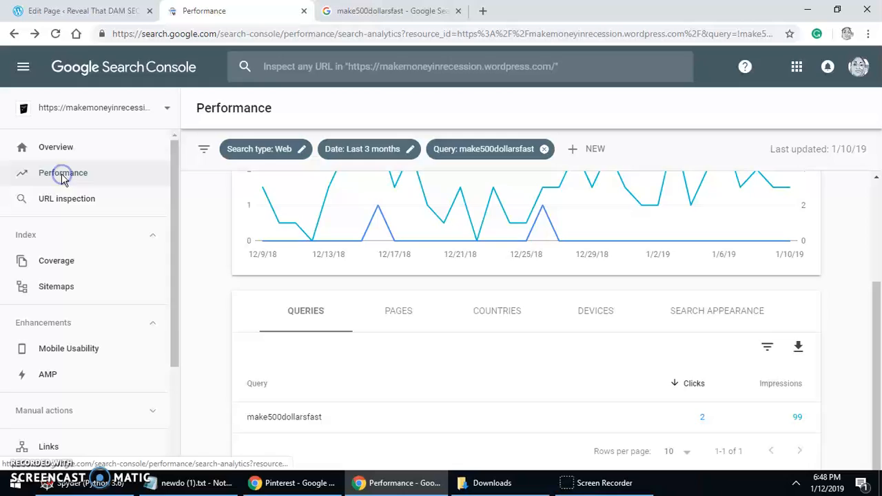
{"action": "left_click", "coordinate": [62, 177]}
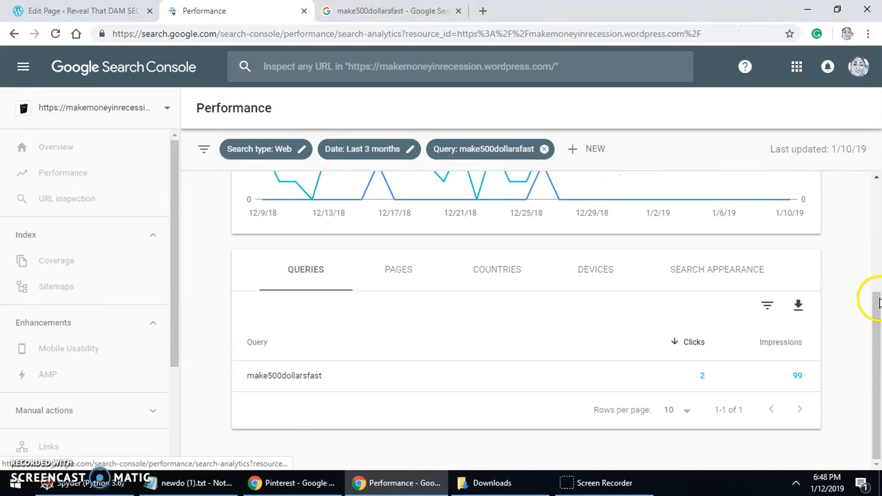
Page through the site's full query list to rows 21-30 and review the queries and their impressions
{"action": "left_click_drag", "start_coordinate": [879, 303], "coordinate": [879, 409]}
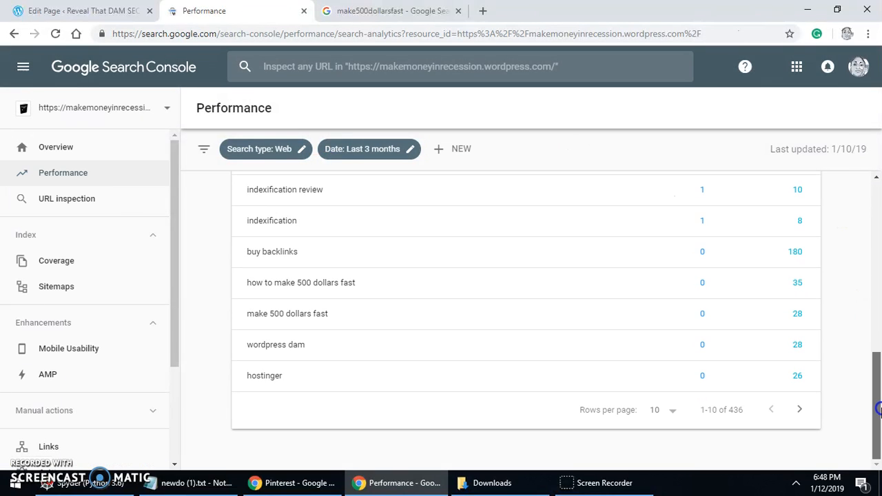
{"action": "left_click", "coordinate": [799, 410]}
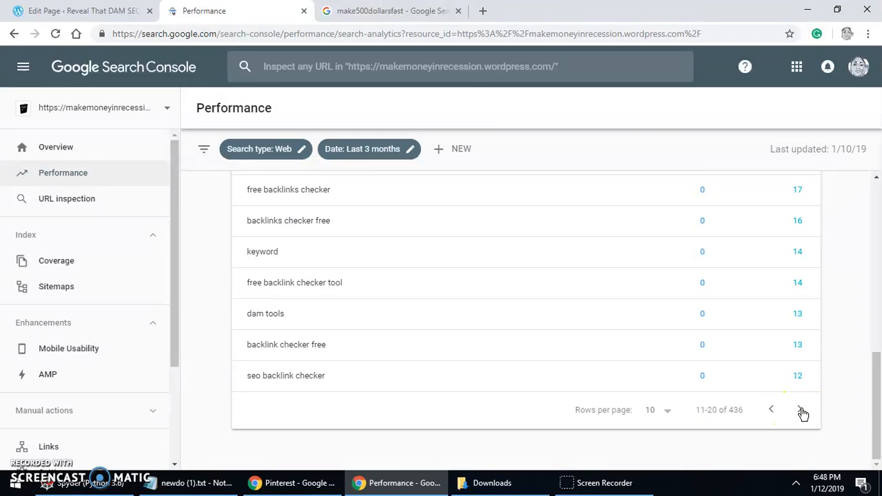
{"action": "left_click", "coordinate": [801, 410]}
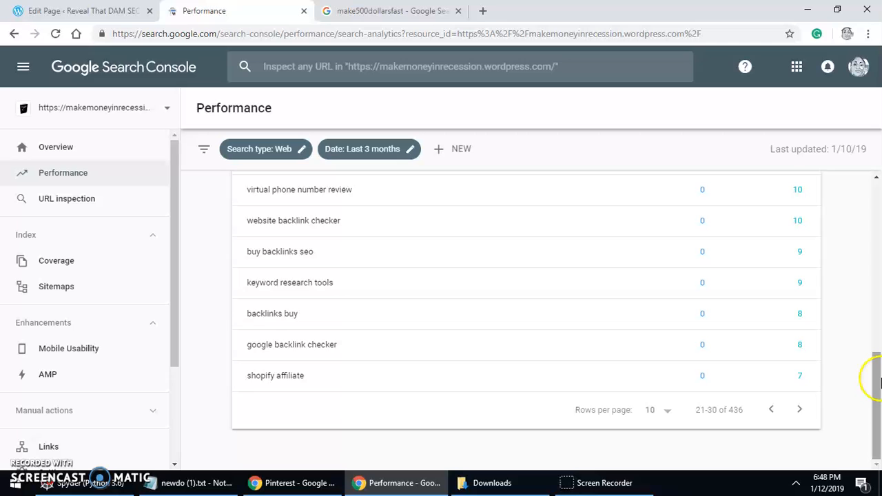
{"action": "left_click_drag", "start_coordinate": [880, 379], "coordinate": [879, 331]}
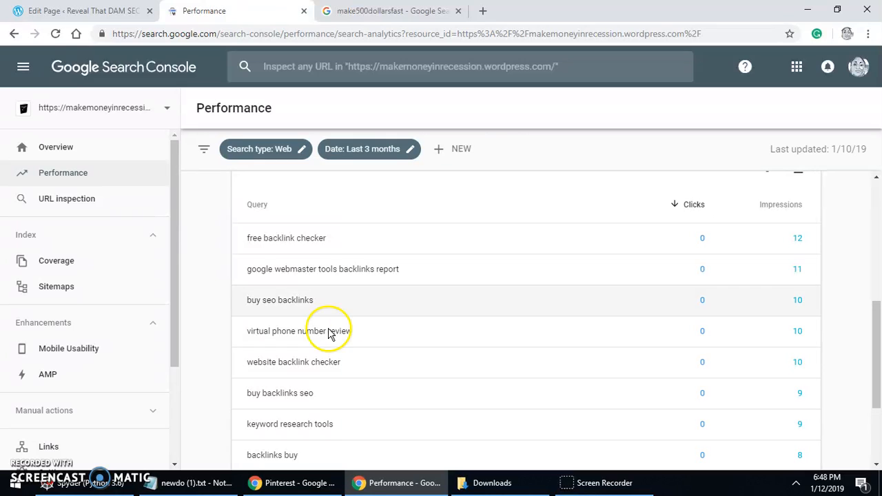
Filter the Performance report by the query buy seo backlinks and view its breakdown by country
{"action": "left_click", "coordinate": [284, 303]}
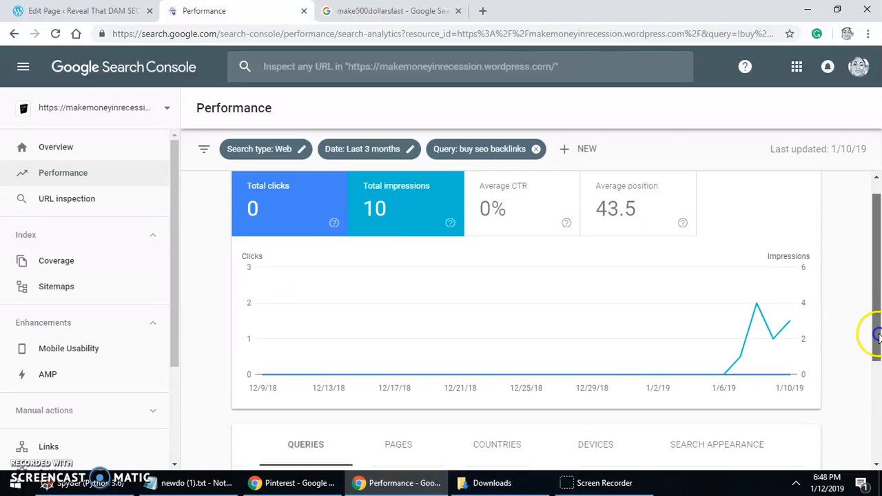
{"action": "scroll", "coordinate": [876, 335], "scroll_direction": "down", "scroll_amount": 3}
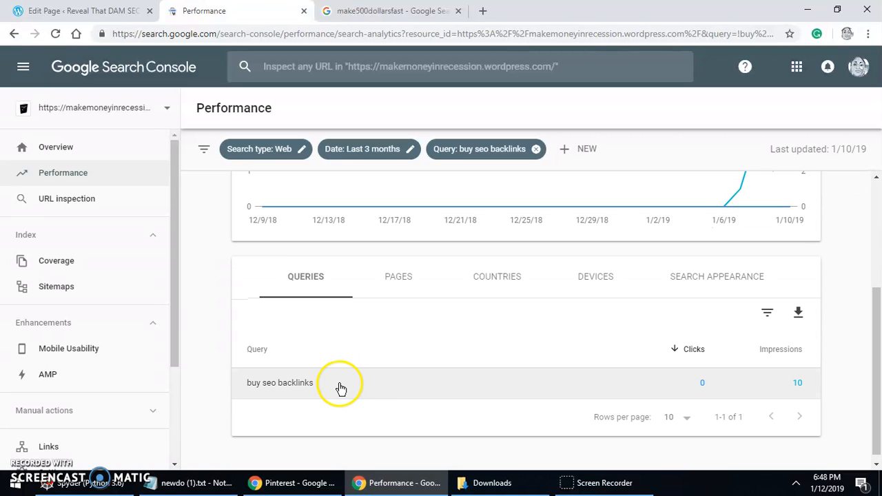
{"action": "left_click", "coordinate": [511, 283]}
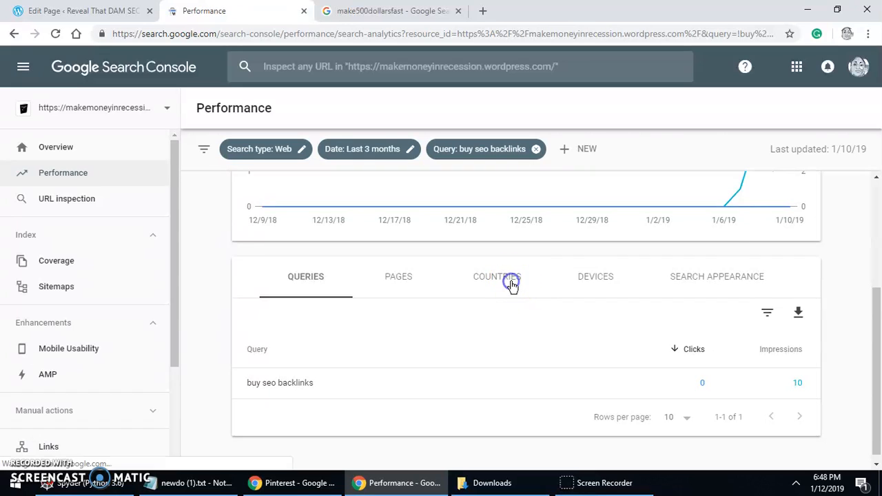
{"action": "left_click_drag", "start_coordinate": [875, 290], "coordinate": [879, 326]}
Narrow the buy seo backlinks report to India, examine its impressions, and return to the country breakdown
{"action": "left_click", "coordinate": [271, 304]}
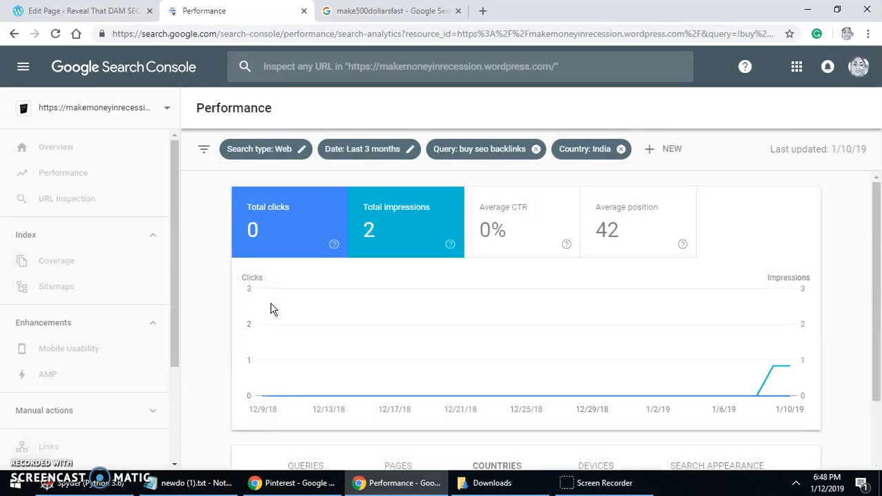
{"action": "left_click_drag", "start_coordinate": [875, 263], "coordinate": [879, 370]}
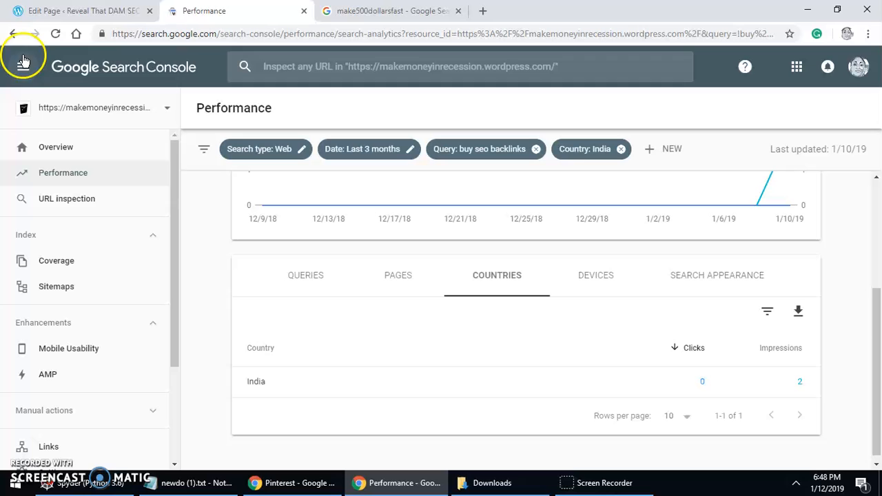
{"action": "left_click", "coordinate": [14, 34]}
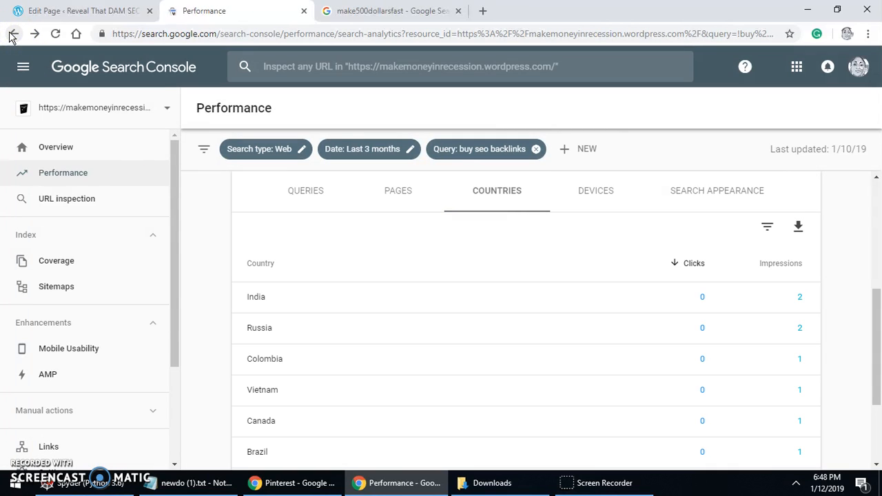
Narrow the buy seo backlinks report to Russia and examine its impressions chart and query table
{"action": "left_click", "coordinate": [271, 337]}
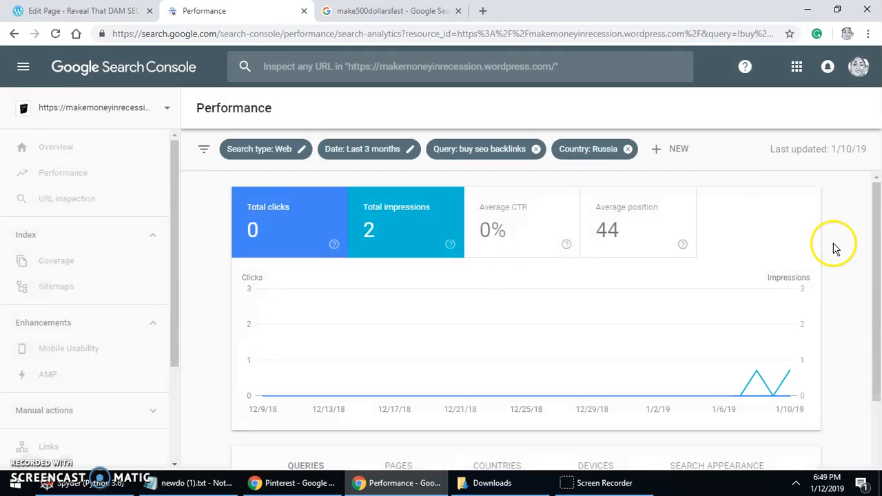
{"action": "mouse_move", "coordinate": [876, 226]}
{"action": "left_mouse_down"}
{"action": "mouse_move", "coordinate": [877, 256]}
{"action": "mouse_move", "coordinate": [877, 237]}
{"action": "left_mouse_up"}
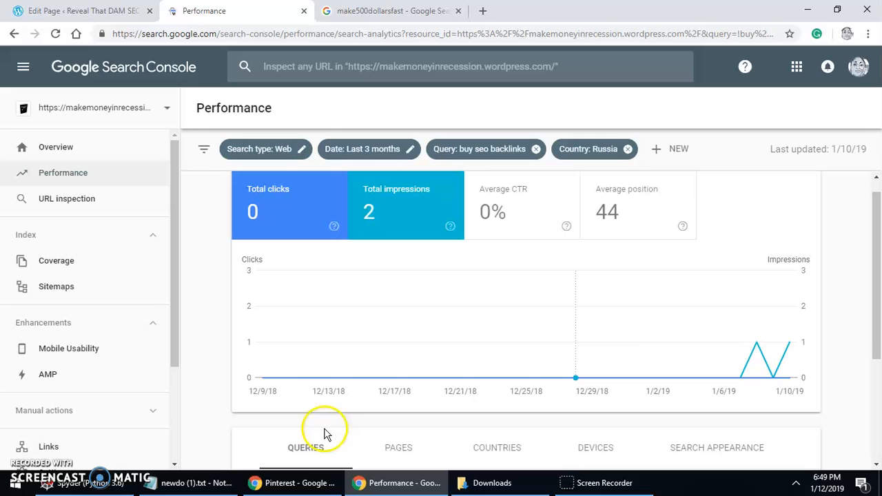
{"action": "left_click_drag", "start_coordinate": [879, 252], "coordinate": [879, 372]}
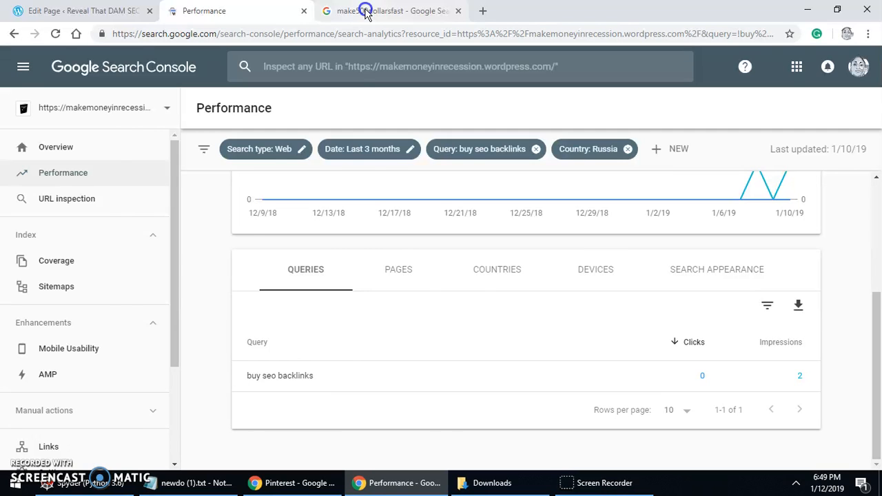
Switch back to the WordPress editor tab containing the Reveal That DAM SECRET! page
{"action": "left_click", "coordinate": [365, 11]}
{"action": "left_click", "coordinate": [82, 11]}
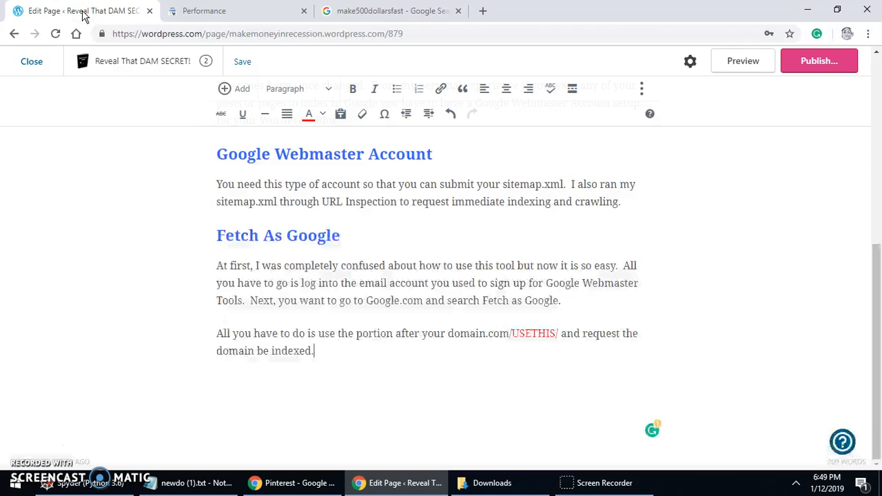